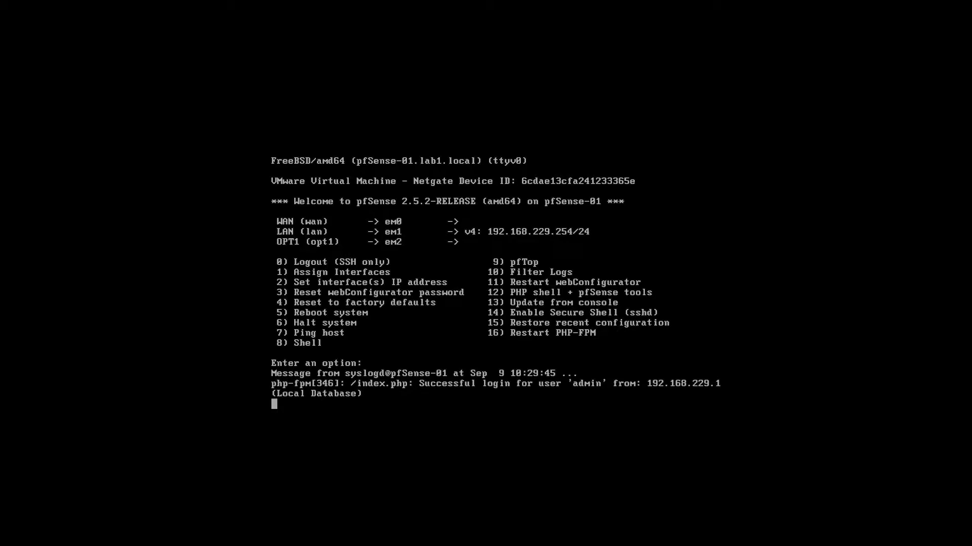
- Redraw the console menu so the WAN interface shows 192.168.1.39/24
{"action": "key", "text": "Return"}
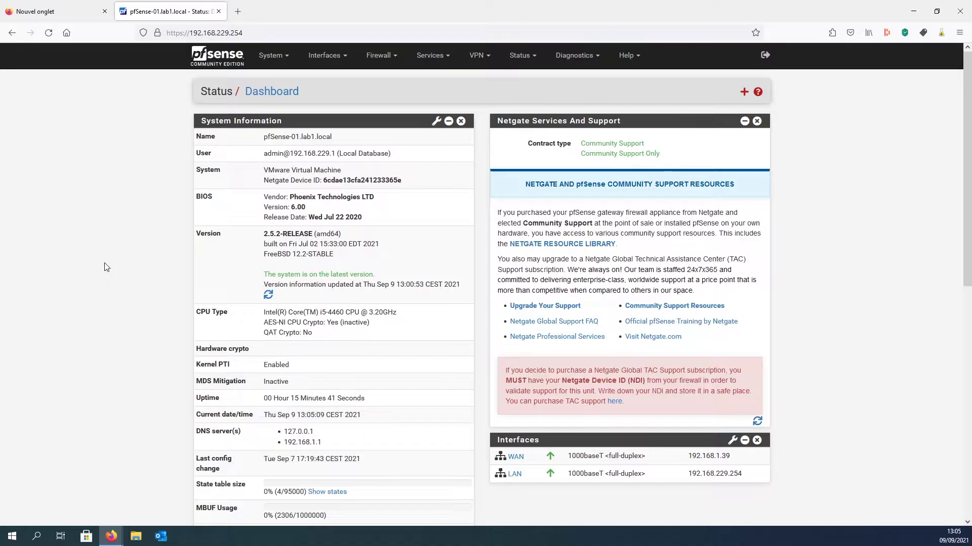
- Enable 'Password protect the console menu' in System > Advanced > Admin Access and save
{"action": "left_click", "coordinate": [271, 55]}
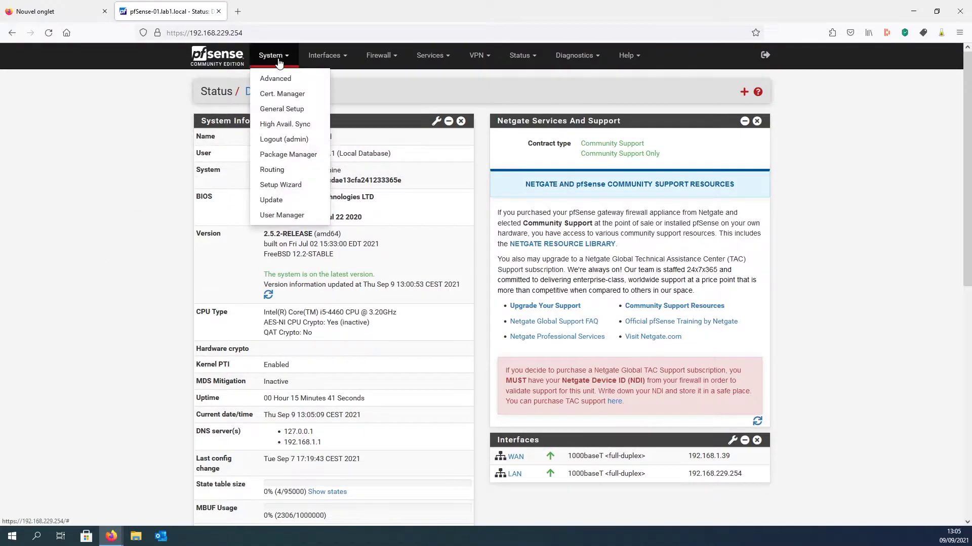
{"action": "left_click", "coordinate": [278, 78]}
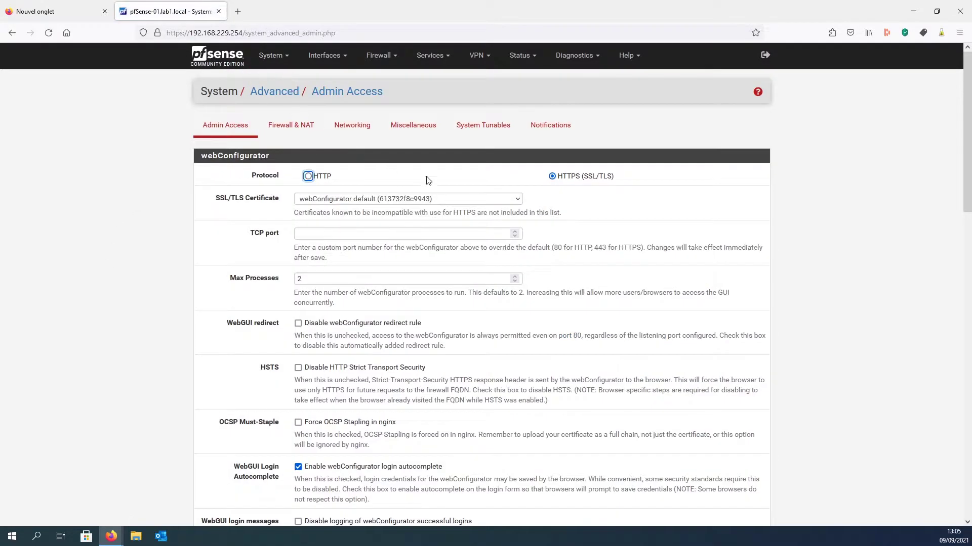
{"action": "scroll", "coordinate": [441, 179], "scroll_direction": "down", "scroll_amount": 6}
{"action": "scroll", "coordinate": [592, 166], "scroll_direction": "down", "scroll_amount": 10}
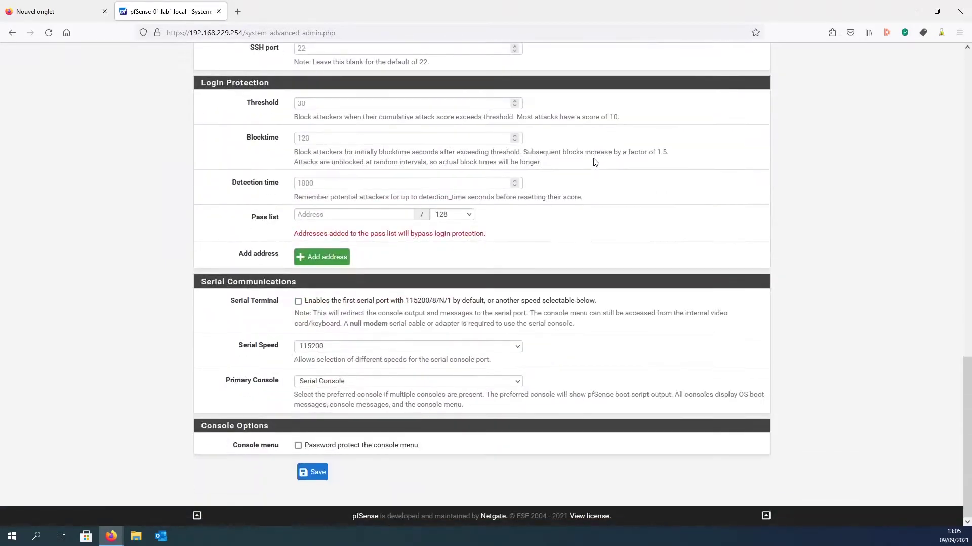
{"action": "left_click", "coordinate": [298, 446]}
{"action": "left_click", "coordinate": [316, 473]}
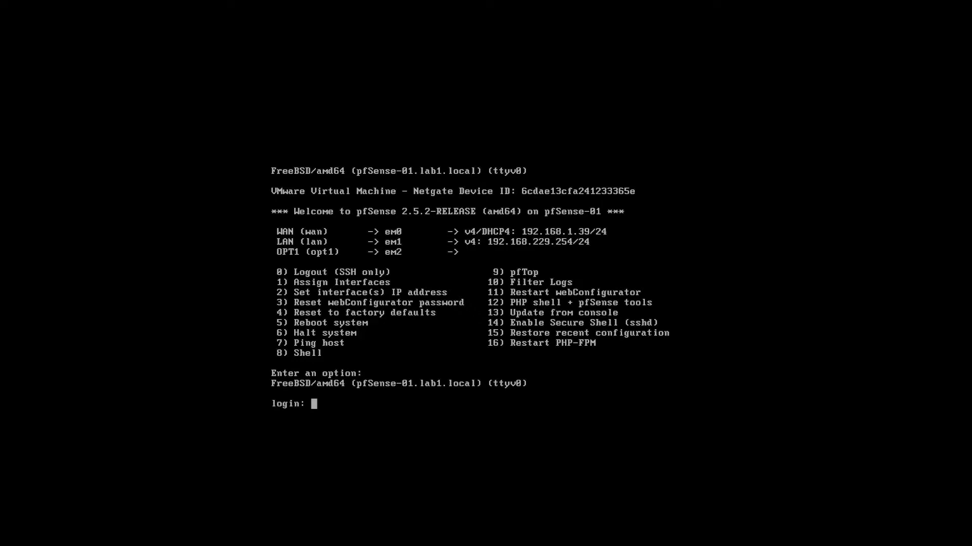
- Log in at the console as admin with the account password
{"action": "type", "text": "ad;in"}
{"action": "key", "text": "BackSpace"}
{"action": "key", "text": "BackSpace"}
{"action": "key", "text": "BackSpace"}
{"action": "type", "text": "min"}
{"action": "key", "text": "Return"}
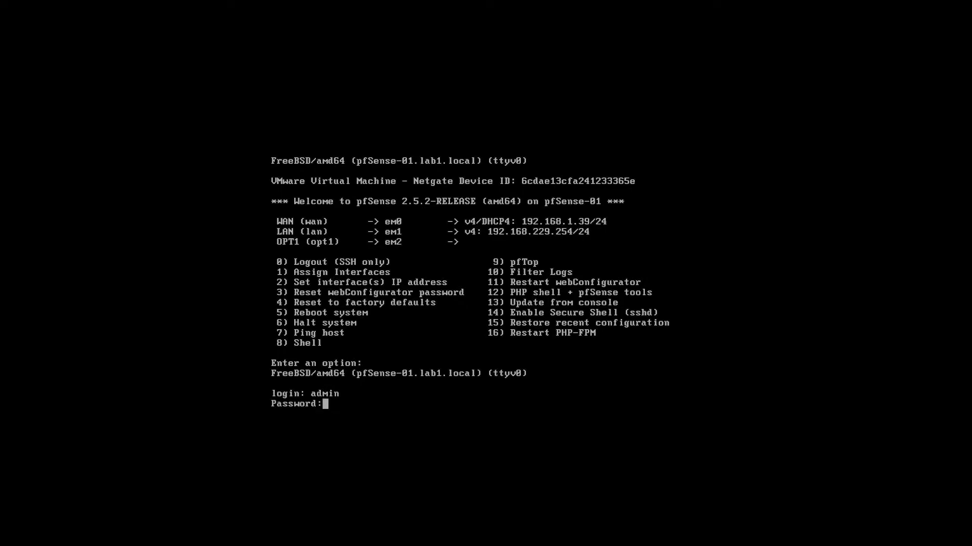
{"action": "key", "text": "Return"}
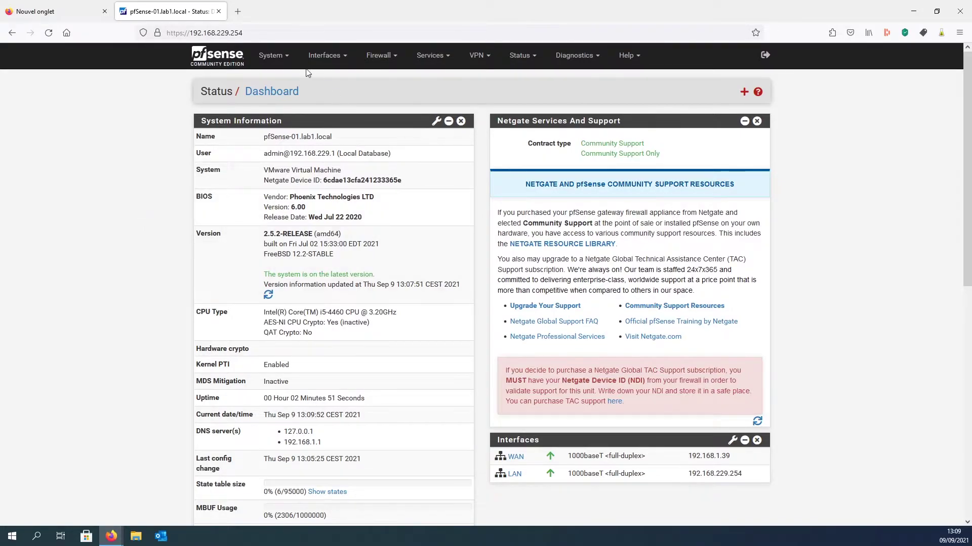
- Open System > Advanced on the Admin Access tab, with HTTPS (SSL/TLS) as protocol
{"action": "left_click", "coordinate": [271, 55]}
{"action": "left_click", "coordinate": [271, 76]}
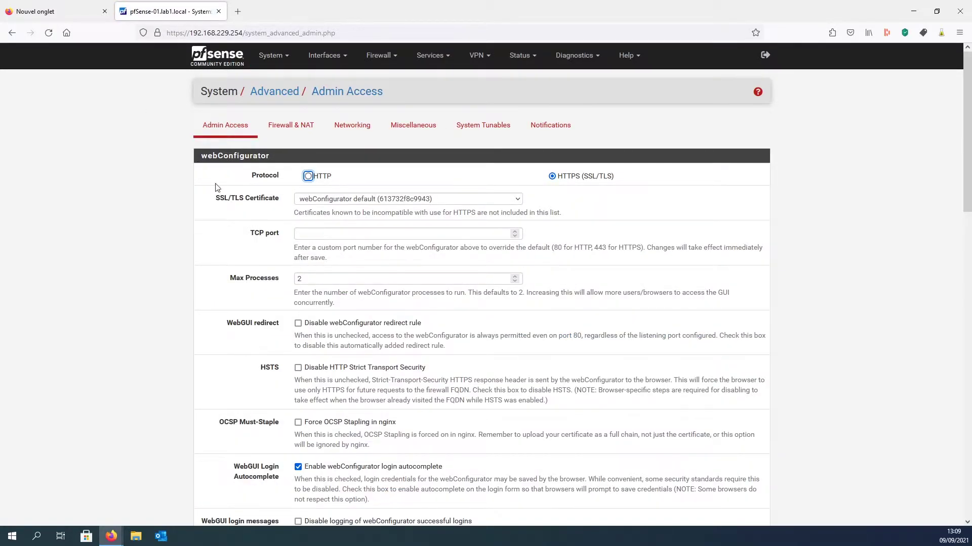
{"action": "left_click", "coordinate": [392, 182]}
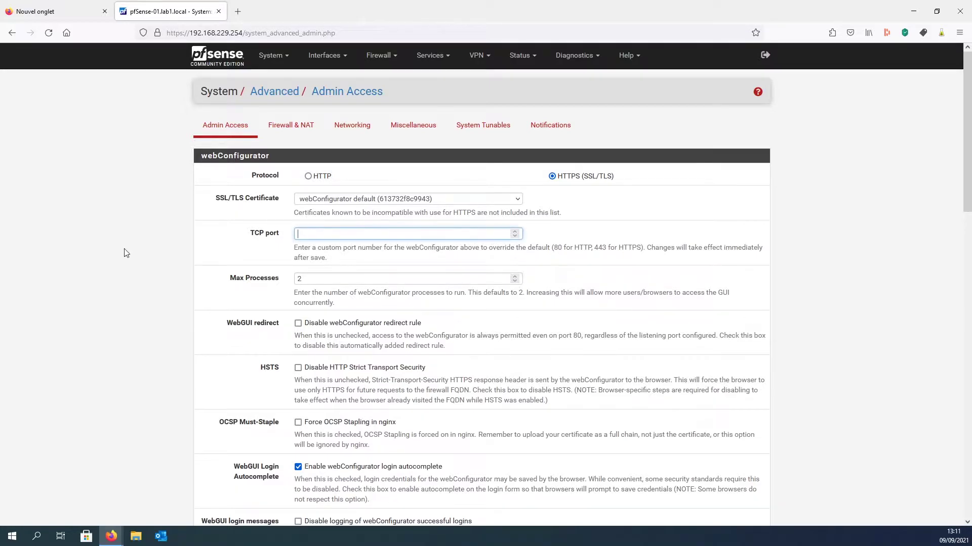
- Set the webConfigurator TCP port to 7532 and Max Processes from 2 to 1
{"action": "left_click", "coordinate": [349, 235]}
{"action": "type", "text": "7532"}
{"action": "left_click", "coordinate": [181, 322]}
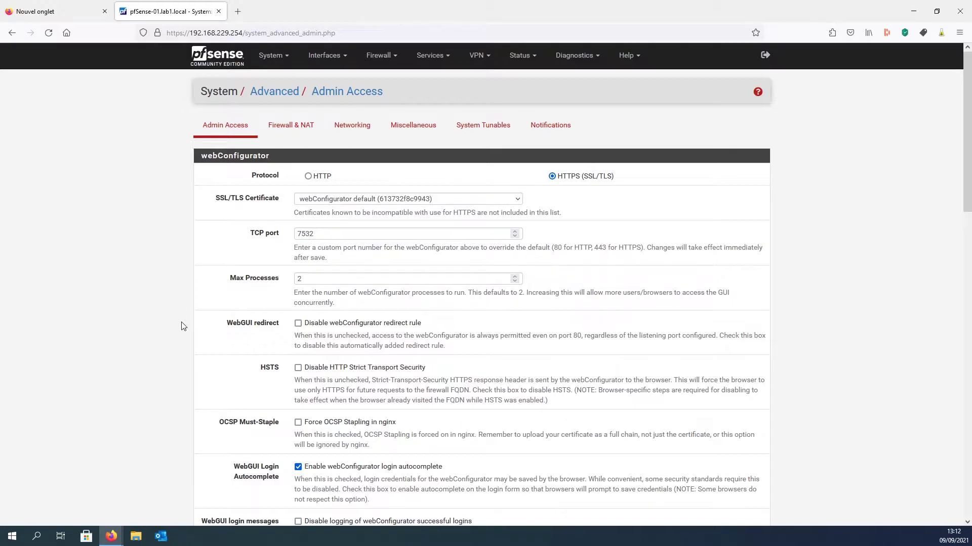
{"action": "left_click", "coordinate": [303, 279]}
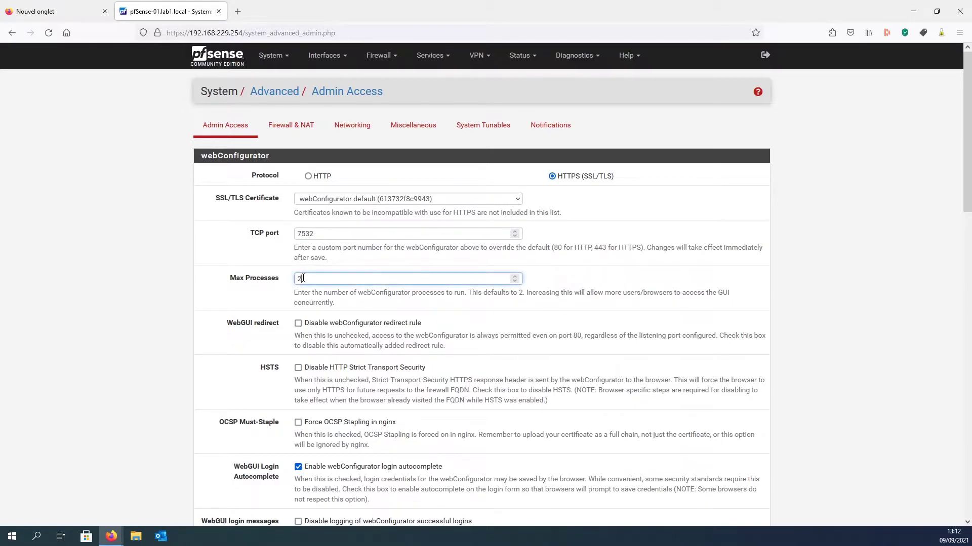
{"action": "key", "text": "BackSpace"}
{"action": "type", "text": "1"}
{"action": "left_click", "coordinate": [382, 293]}
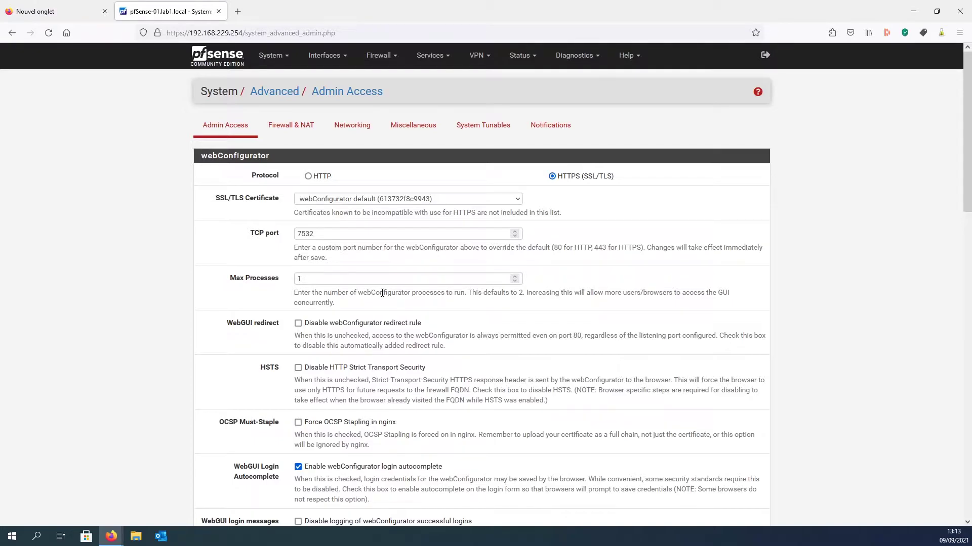
{"action": "scroll", "coordinate": [330, 292], "scroll_direction": "down", "scroll_amount": 2}
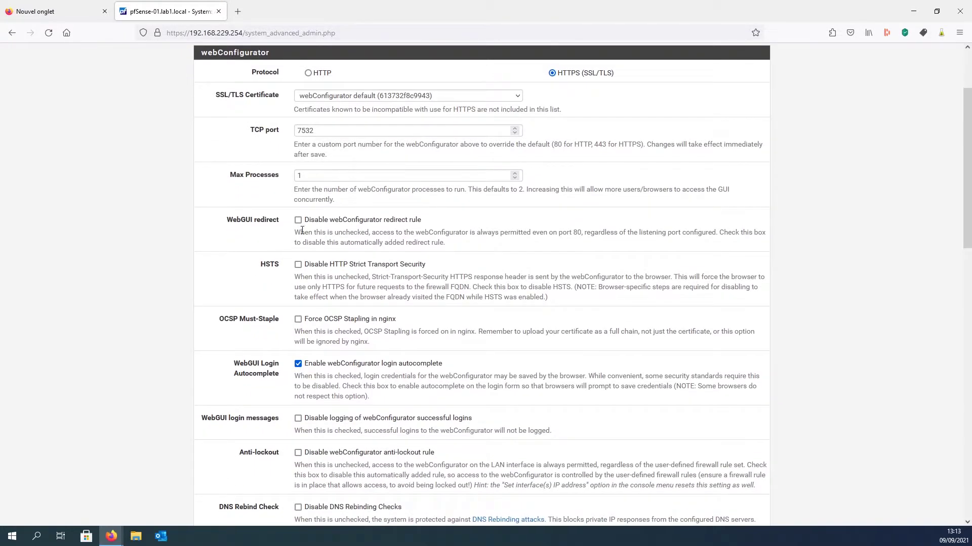
- Disable the webConfigurator redirect rule and login autocomplete, keeping the anti-lockout rule enabled
{"action": "left_click", "coordinate": [298, 221]}
{"action": "scroll", "coordinate": [289, 218], "scroll_direction": "down", "scroll_amount": 1}
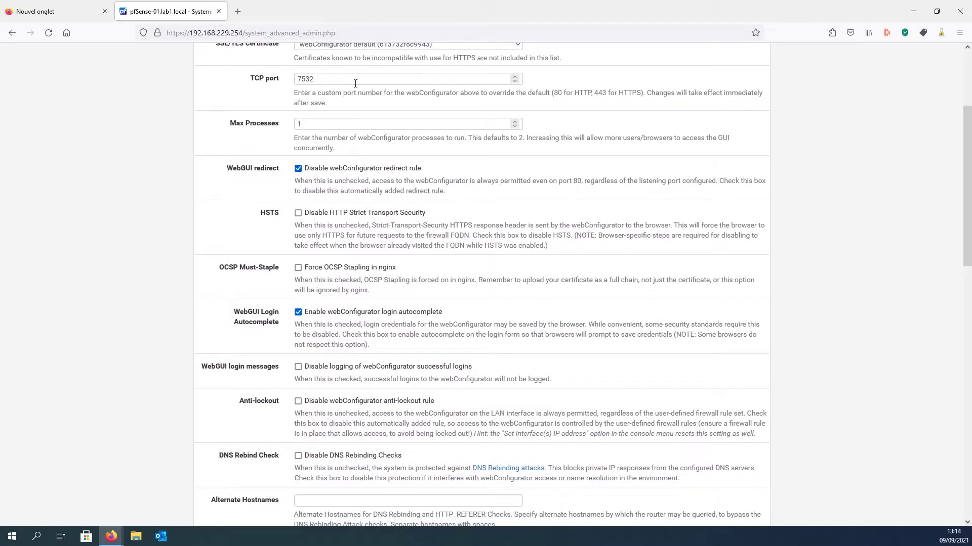
{"action": "left_click", "coordinate": [297, 313]}
{"action": "left_click_drag", "start_coordinate": [338, 325], "coordinate": [568, 335]}
{"action": "left_click", "coordinate": [479, 322]}
{"action": "left_click", "coordinate": [503, 321]}
{"action": "left_click", "coordinate": [575, 324]}
{"action": "scroll", "coordinate": [240, 260], "scroll_direction": "down", "scroll_amount": 2}
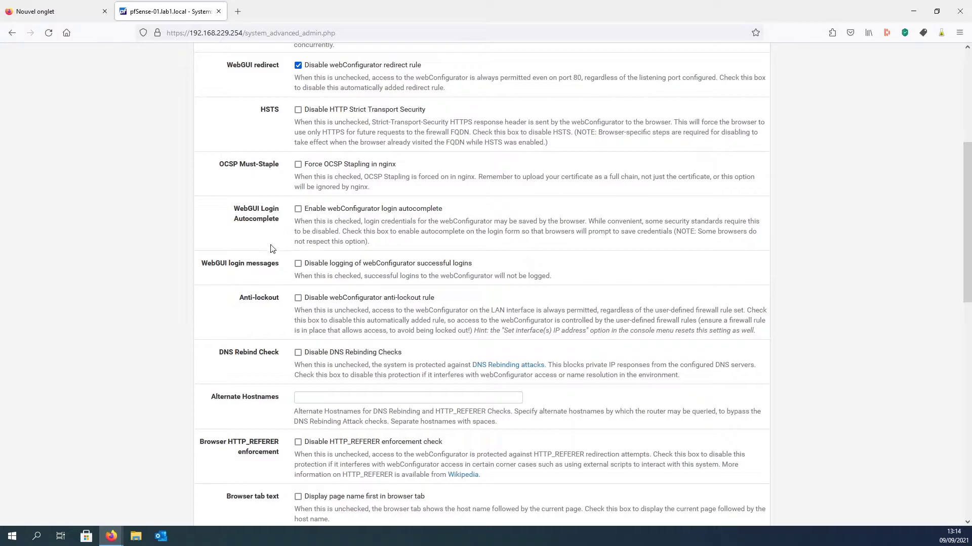
{"action": "left_click", "coordinate": [298, 299]}
{"action": "left_click", "coordinate": [298, 300]}
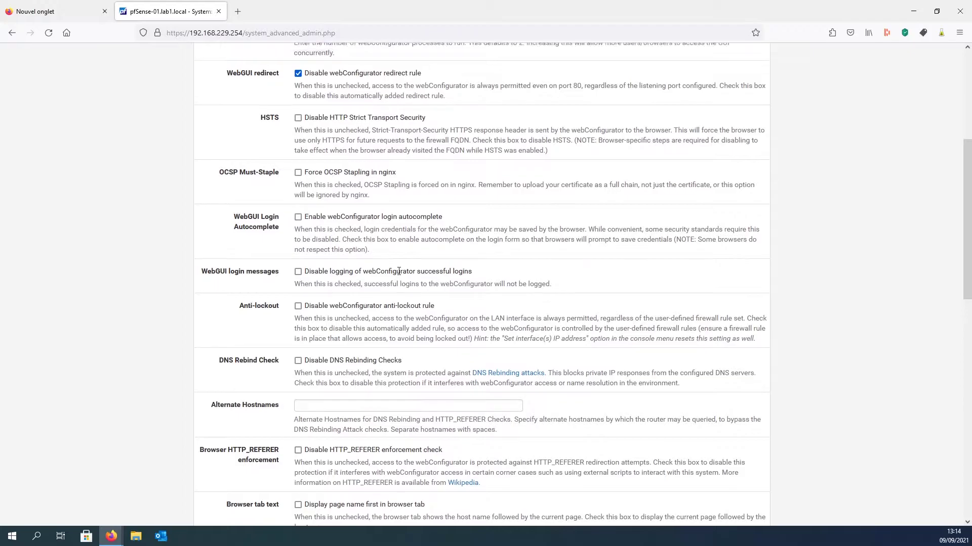
{"action": "scroll", "coordinate": [394, 253], "scroll_direction": "up", "scroll_amount": 5}
- Open Firewall > Rules in a new tab on the LAN interface
{"action": "left_click", "coordinate": [380, 55]}
{"action": "middle_click", "coordinate": [380, 109]}
{"action": "left_click", "coordinate": [295, 127]}
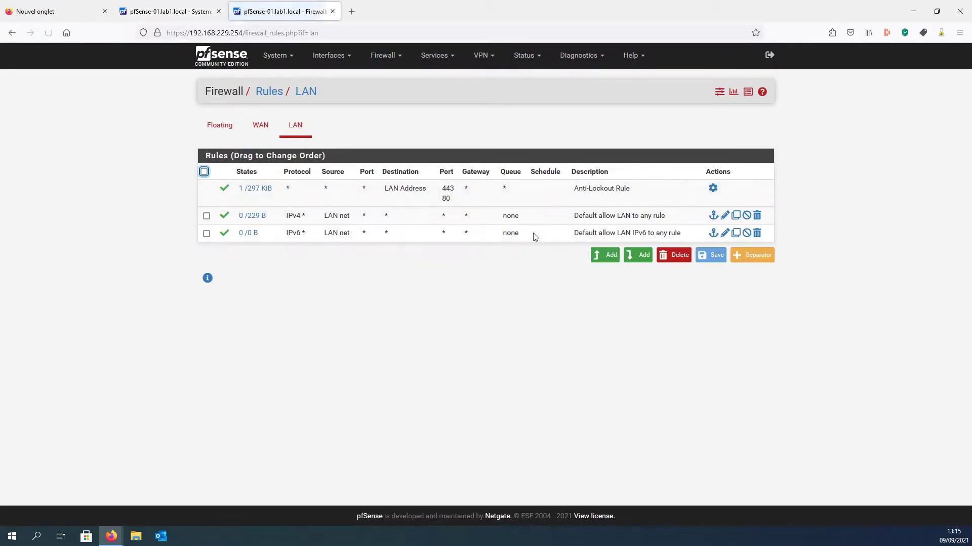
- Review the anti-lockout rule's port 443 and the redirect rule explanation in Admin Access
{"action": "left_click_drag", "start_coordinate": [575, 188], "coordinate": [633, 195]}
{"action": "left_click", "coordinate": [552, 201]}
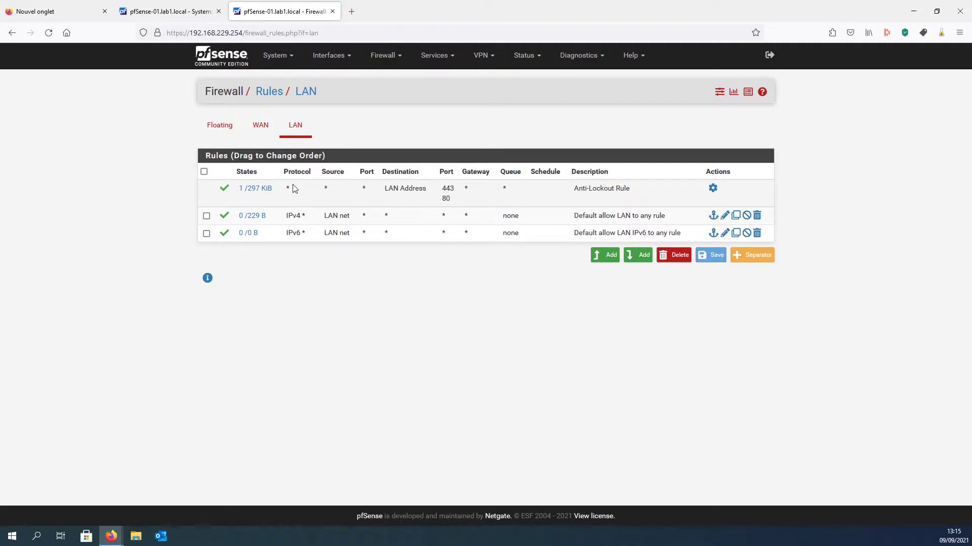
{"action": "left_click_drag", "start_coordinate": [442, 188], "coordinate": [461, 194]}
{"action": "left_click", "coordinate": [458, 195]}
{"action": "left_click", "coordinate": [460, 195]}
{"action": "left_click", "coordinate": [165, 6]}
{"action": "scroll", "coordinate": [355, 360], "scroll_direction": "down", "scroll_amount": 2}
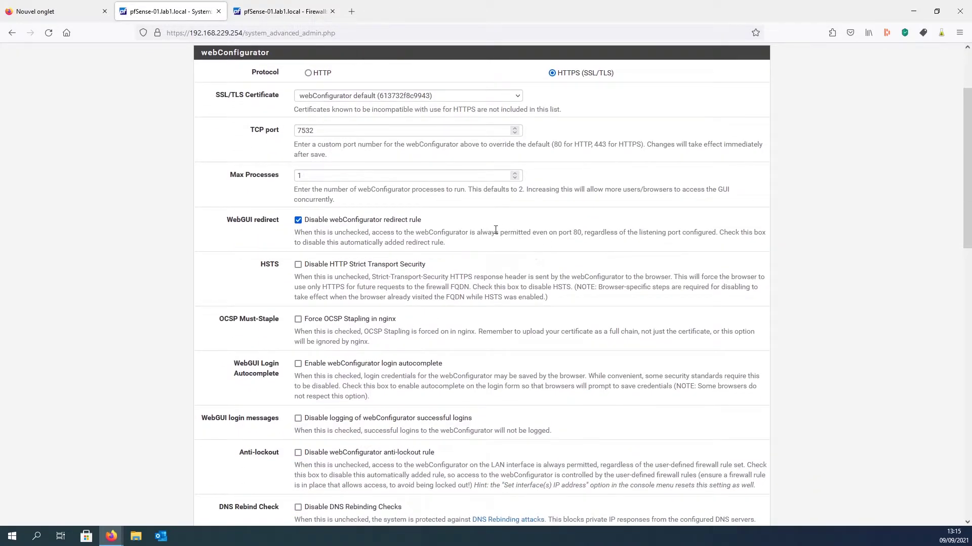
{"action": "left_click_drag", "start_coordinate": [470, 234], "coordinate": [527, 245]}
{"action": "left_click", "coordinate": [528, 243]}
- Check the anti-lockout rule's port 80, then return to the Admin Access settings
{"action": "left_click", "coordinate": [264, 5]}
{"action": "left_click_drag", "start_coordinate": [442, 198], "coordinate": [452, 202]}
{"action": "left_click", "coordinate": [453, 202]}
{"action": "left_click", "coordinate": [401, 204]}
{"action": "key", "text": "ctrl+shift+Tab"}
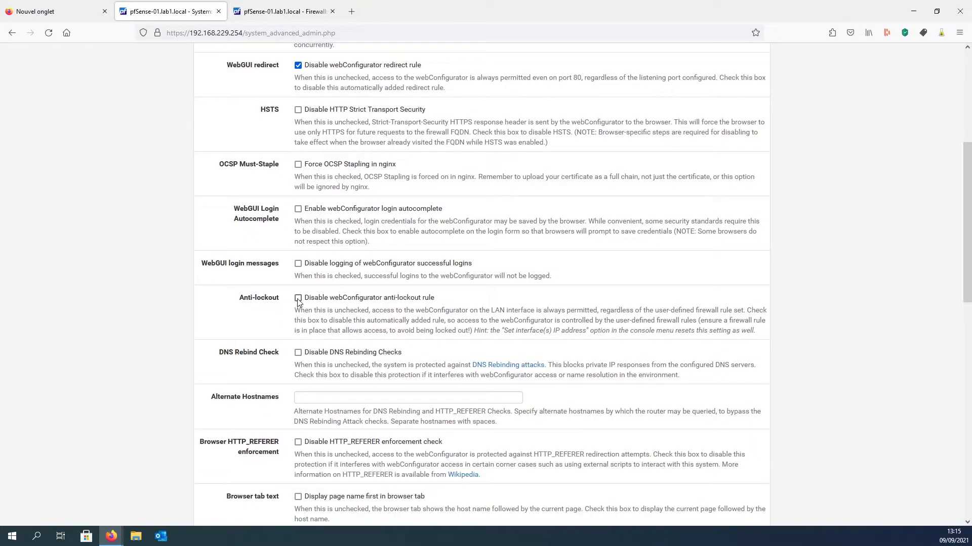
{"action": "left_click", "coordinate": [273, 6]}
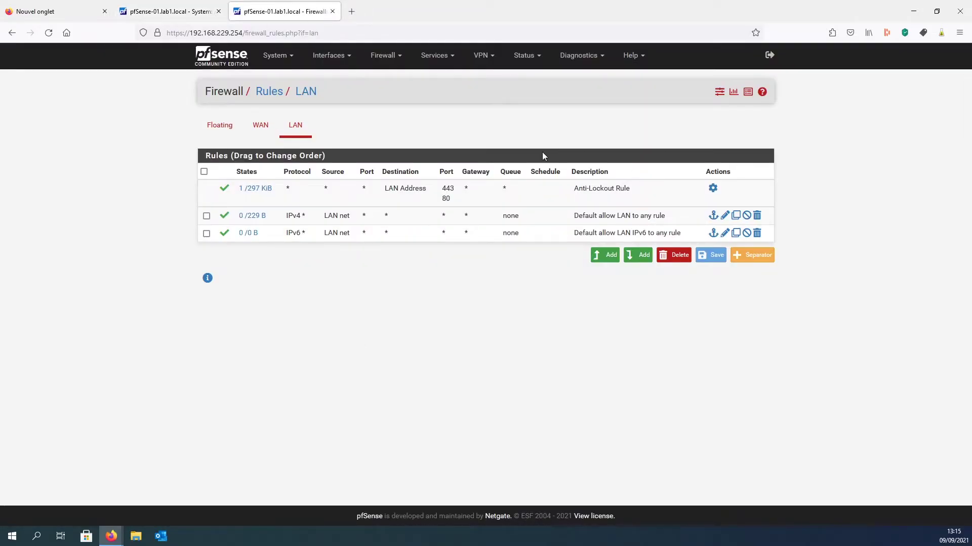
{"action": "key", "text": "ctrl+Tab"}
{"action": "key", "text": "ctrl+Tab"}
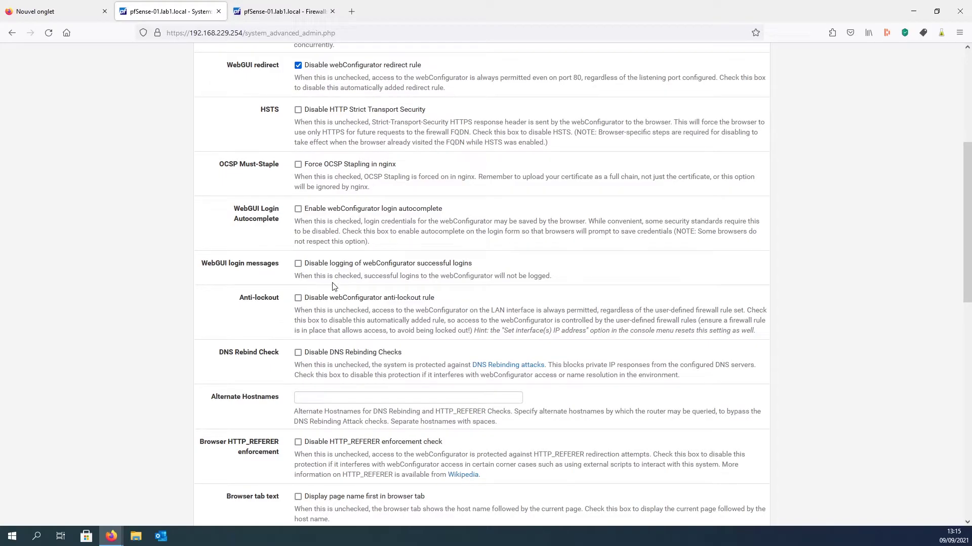
{"action": "scroll", "coordinate": [354, 273], "scroll_direction": "down", "scroll_amount": 10}
{"action": "scroll", "coordinate": [409, 221], "scroll_direction": "down", "scroll_amount": 1}
- Save the Admin Access settings and note the redirect to port 7532
{"action": "left_click", "coordinate": [318, 472]}
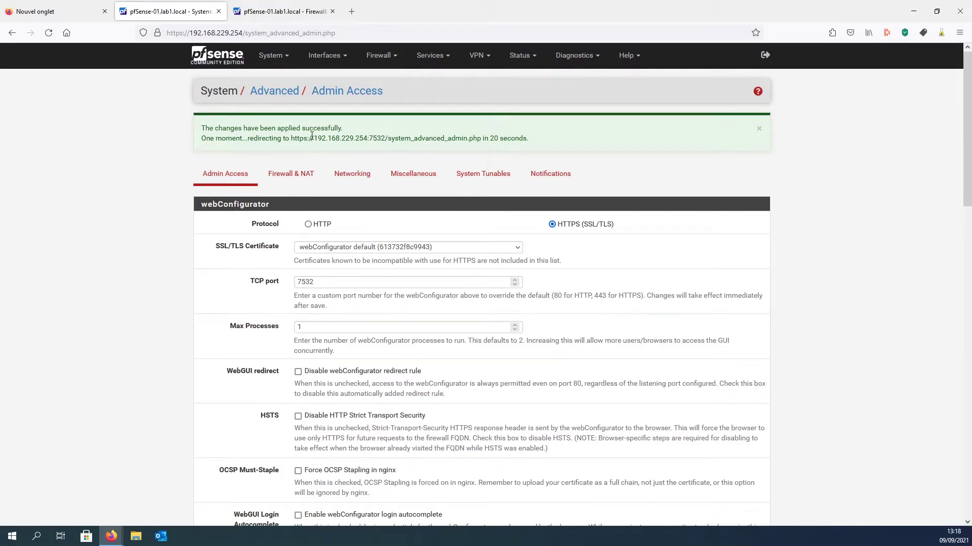
{"action": "left_click_drag", "start_coordinate": [291, 138], "coordinate": [388, 139]}
{"action": "left_click", "coordinate": [369, 139]}
{"action": "left_click", "coordinate": [385, 144]}
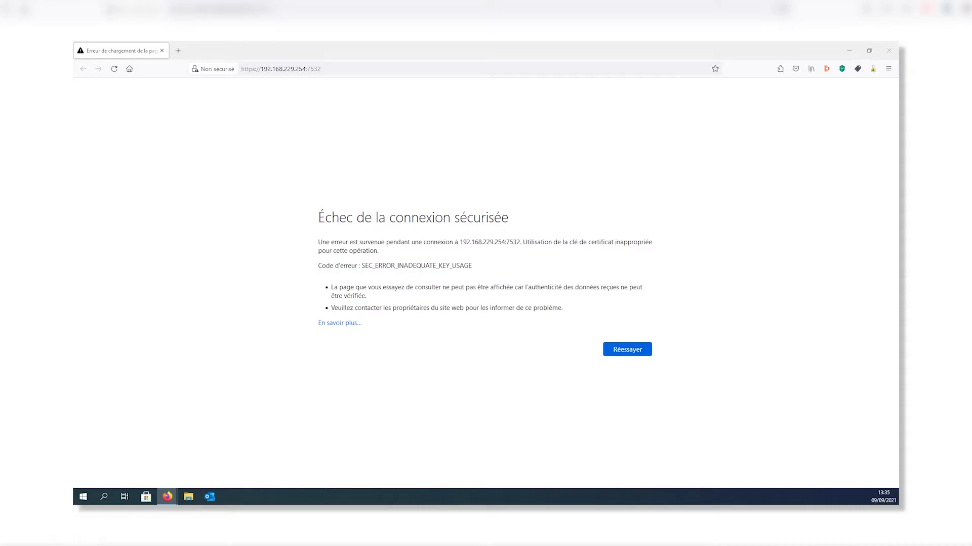
- Open Firefox's about:config from the settings page and accept the risk warning
{"action": "left_click", "coordinate": [888, 69]}
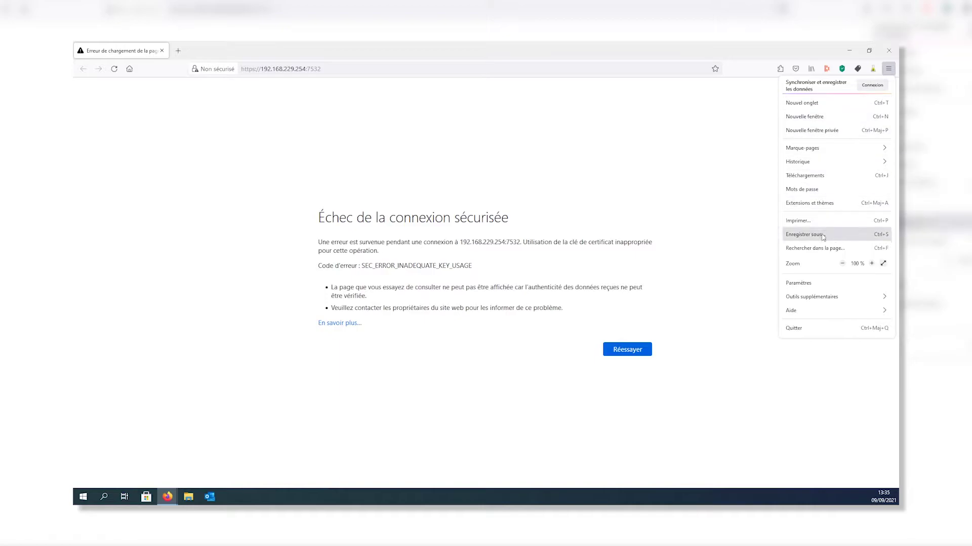
{"action": "left_click", "coordinate": [810, 284]}
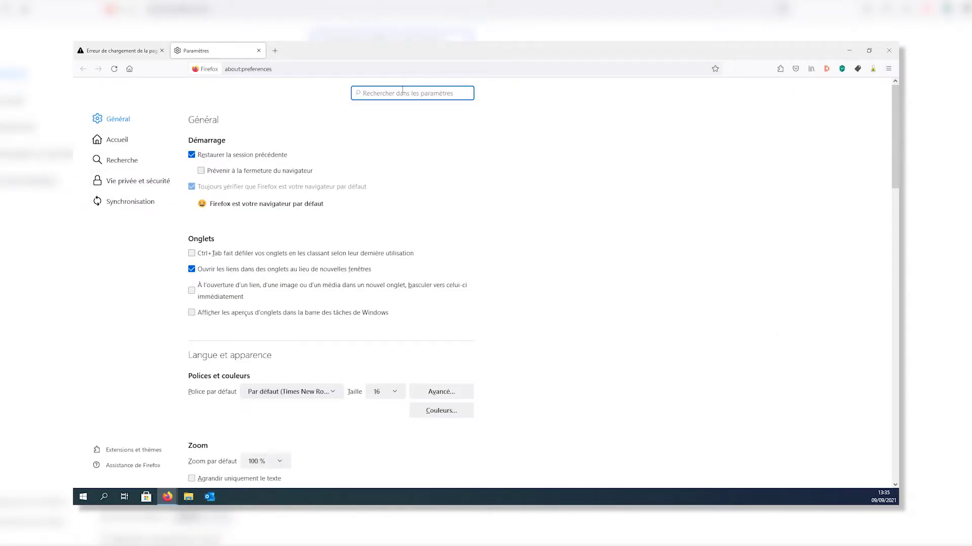
{"action": "left_click", "coordinate": [144, 52]}
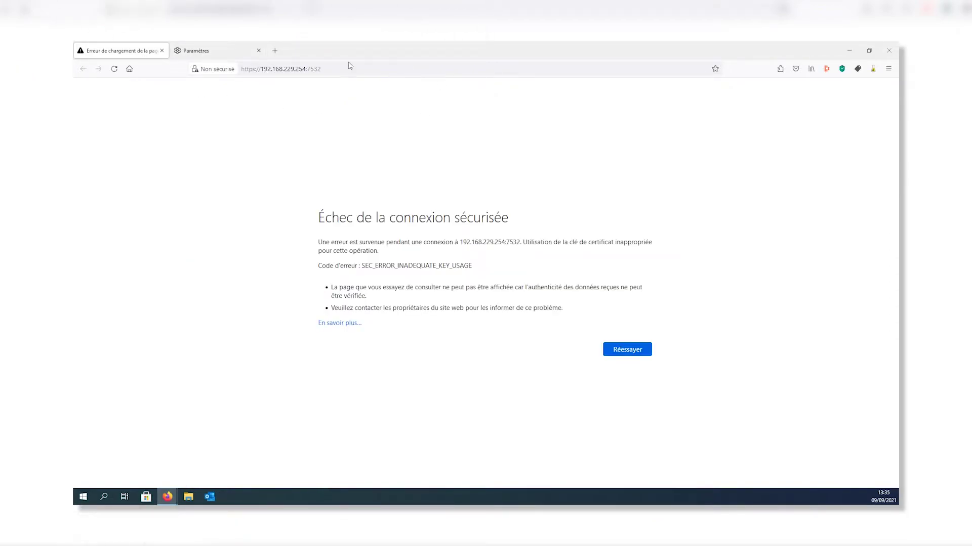
{"action": "key", "text": "ctrl+Tab"}
{"action": "left_click", "coordinate": [373, 69]}
{"action": "left_click_drag", "start_coordinate": [272, 69], "coordinate": [242, 69]}
{"action": "type", "text": "config"}
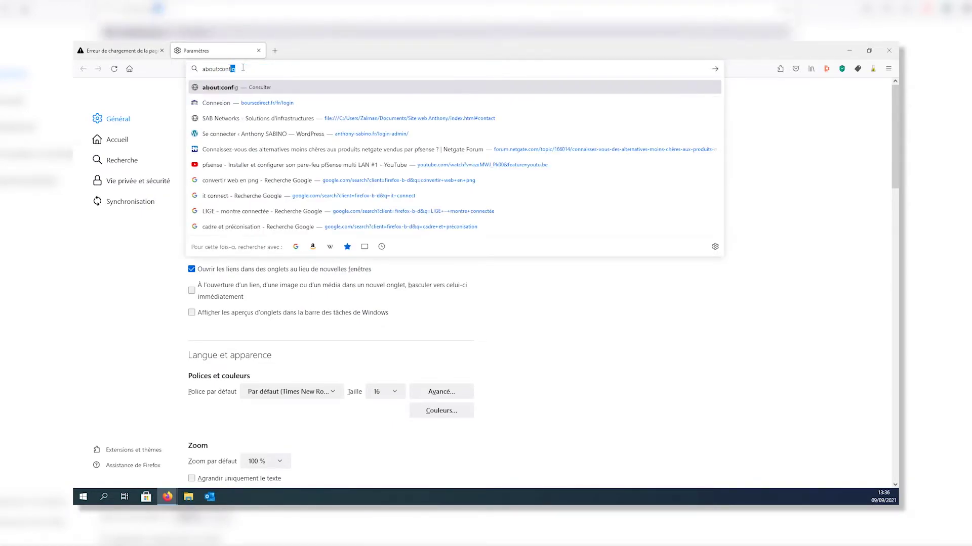
{"action": "key", "text": "Return"}
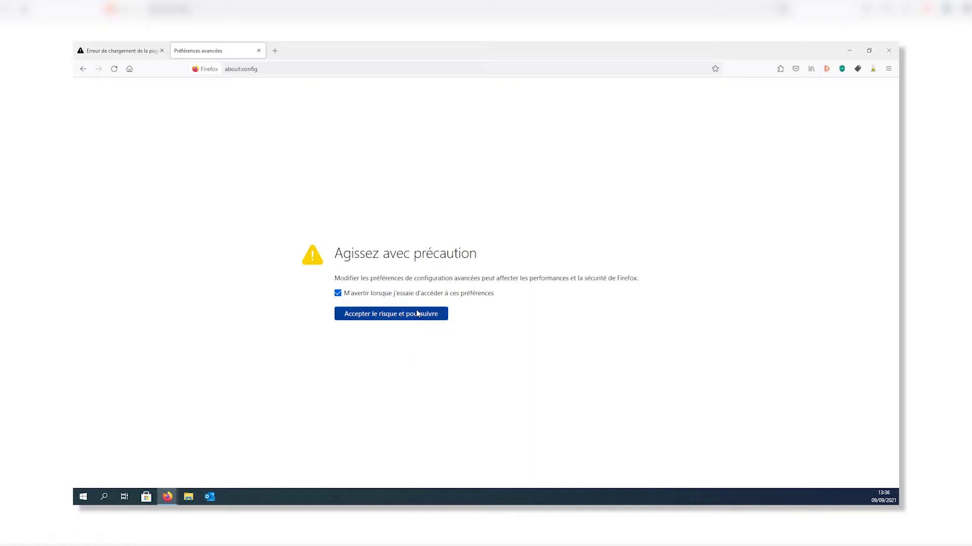
{"action": "left_click", "coordinate": [412, 314]}
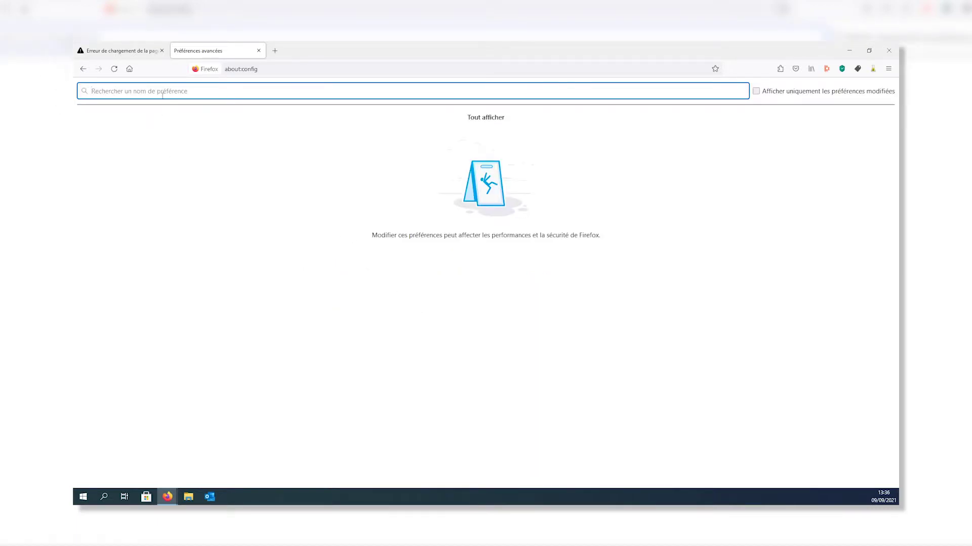
- Create the boolean ImportEntrepriseRoots set to true and quit Firefox
{"action": "type", "text": "Import"}
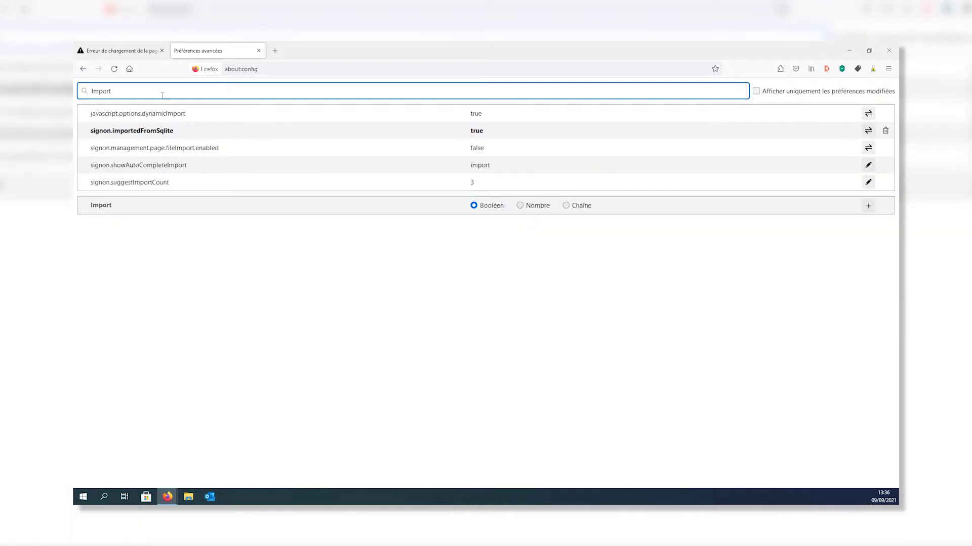
{"action": "type", "text": "Entrep"}
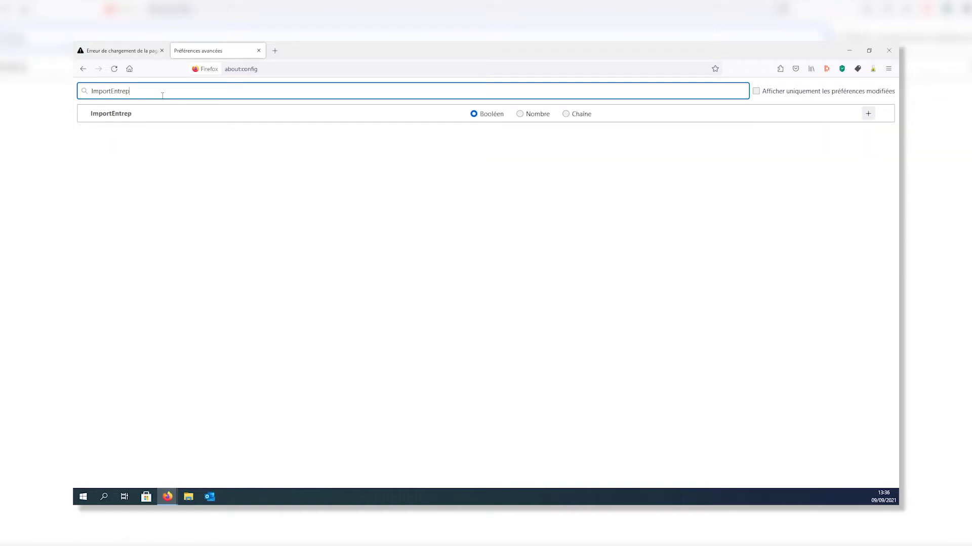
{"action": "type", "text": "riseRoots"}
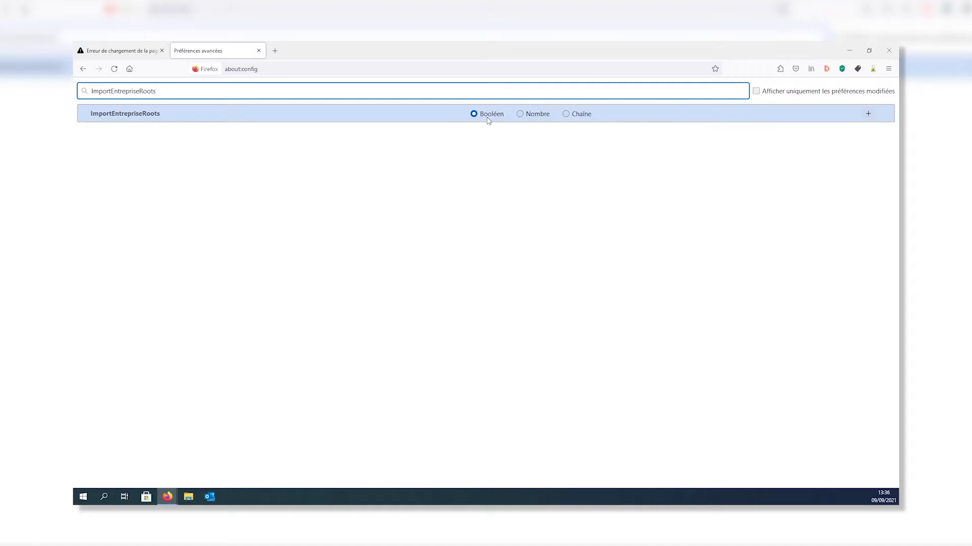
{"action": "left_click", "coordinate": [868, 113]}
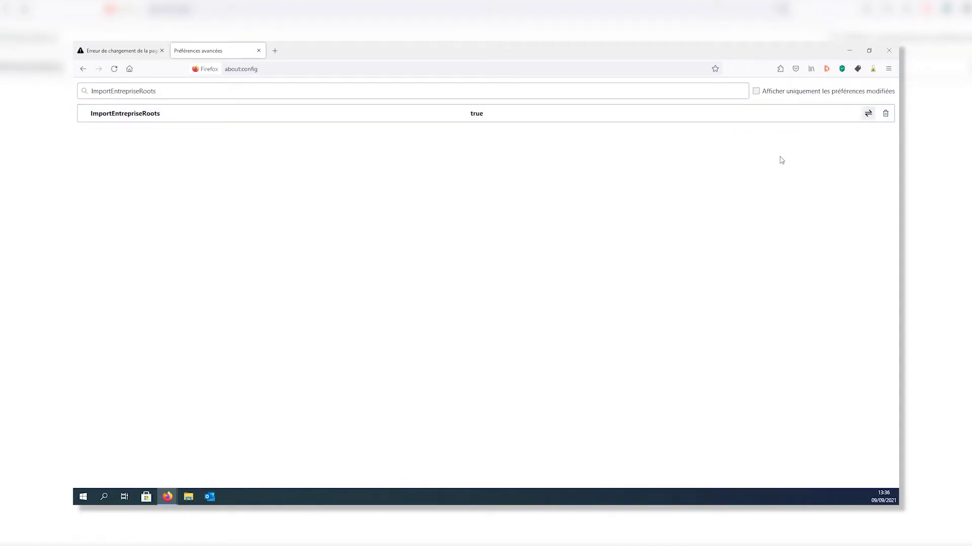
{"action": "left_click", "coordinate": [888, 68]}
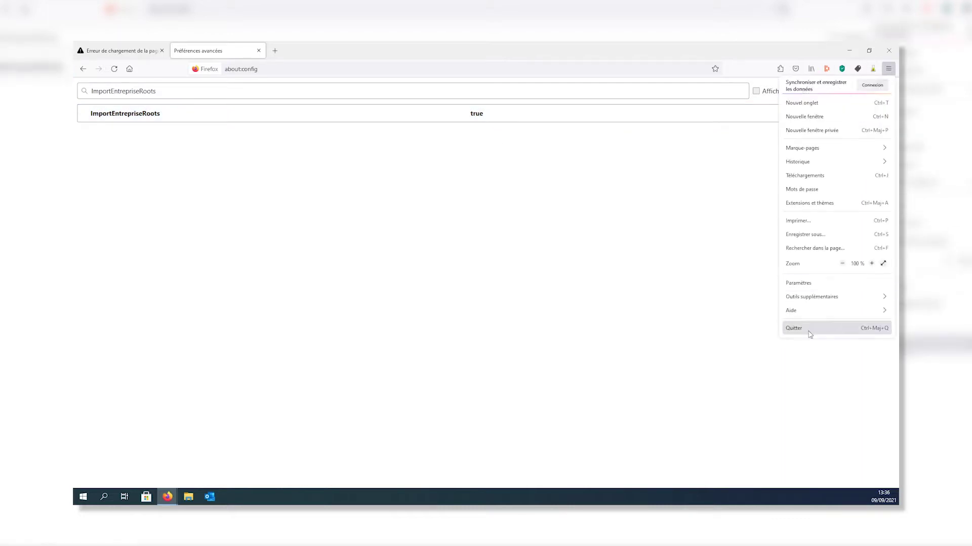
{"action": "left_click", "coordinate": [809, 329]}
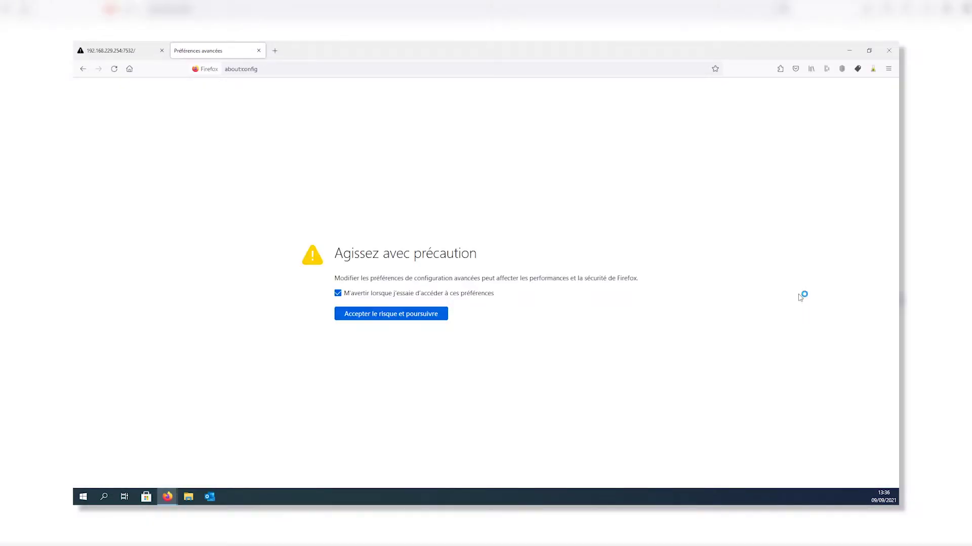
- Reload 192.168.229.254:7532, confirm the LAN anti-lockout rule uses port 7532, and open the dashboard
{"action": "left_click", "coordinate": [129, 49]}
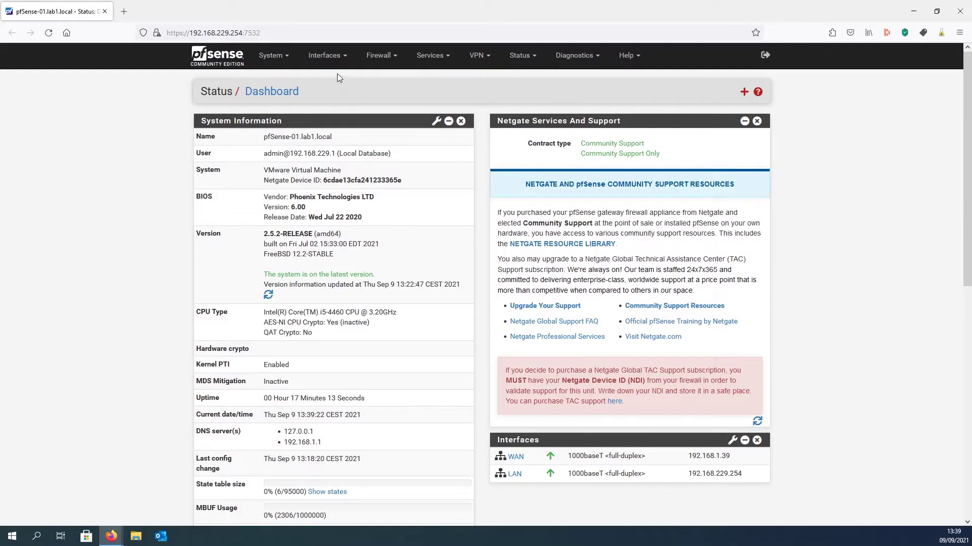
{"action": "left_click", "coordinate": [385, 55]}
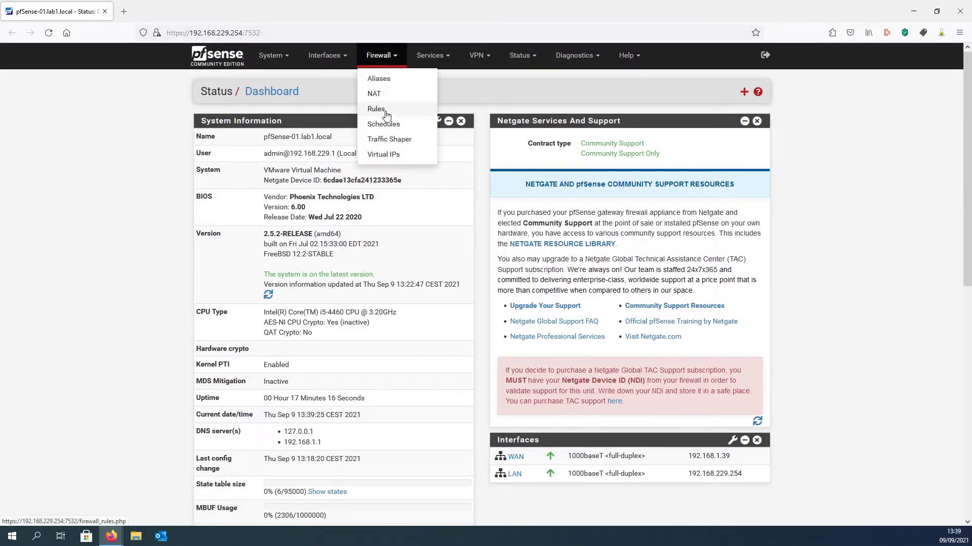
{"action": "left_click", "coordinate": [383, 109]}
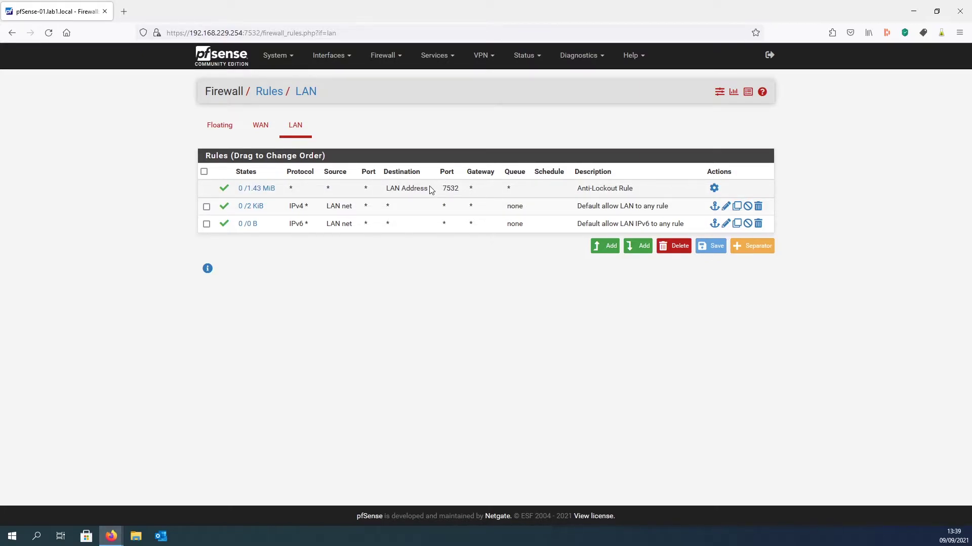
{"action": "left_click", "coordinate": [211, 57]}
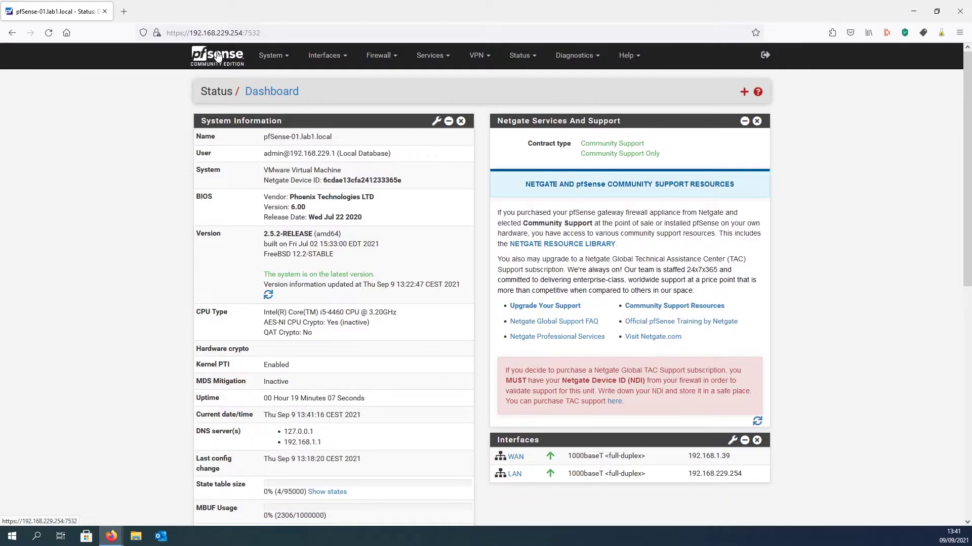
- In System > Advanced, enable the Secure Shell server with Password or Public Key authentication
{"action": "left_click", "coordinate": [287, 58]}
{"action": "left_click", "coordinate": [290, 77]}
{"action": "scroll", "coordinate": [572, 263], "scroll_direction": "down", "scroll_amount": 5}
{"action": "scroll", "coordinate": [572, 263], "scroll_direction": "down", "scroll_amount": 5}
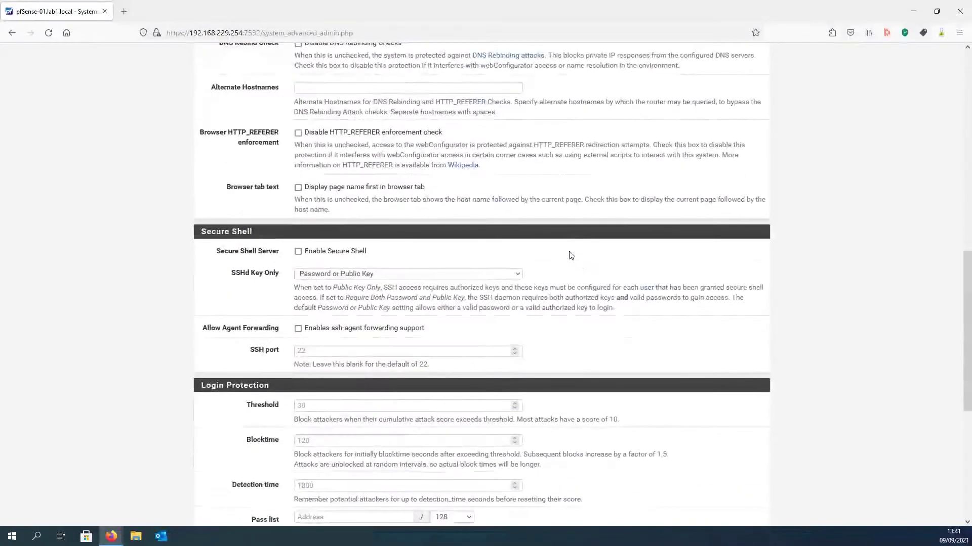
{"action": "left_click", "coordinate": [315, 252]}
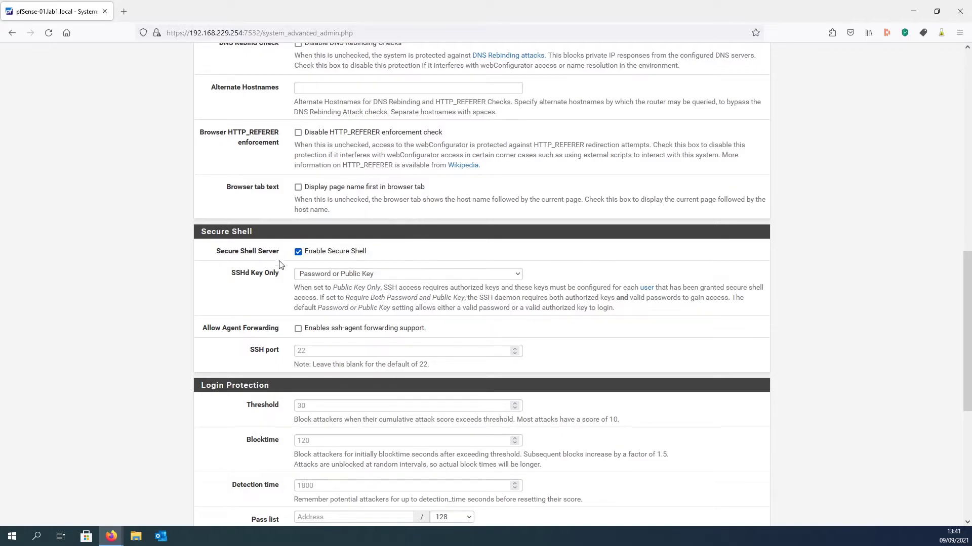
{"action": "left_click", "coordinate": [337, 274]}
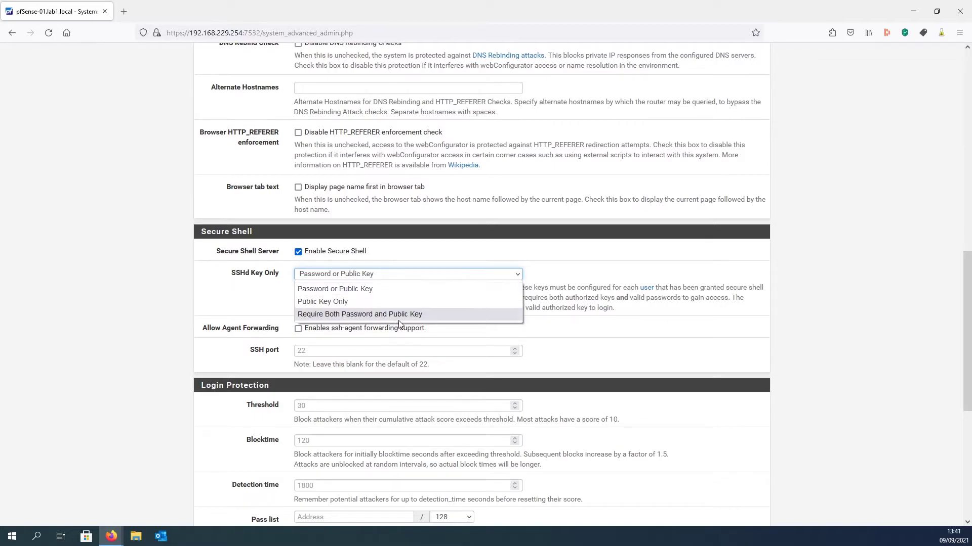
{"action": "left_click", "coordinate": [557, 273]}
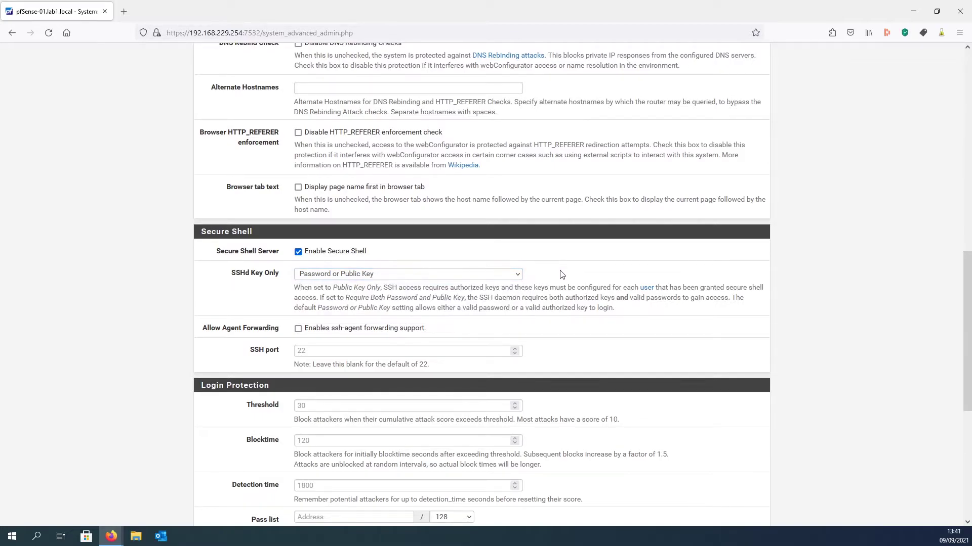
- Set the SSH port to 7522 and save the admin access settings
{"action": "left_click", "coordinate": [325, 350]}
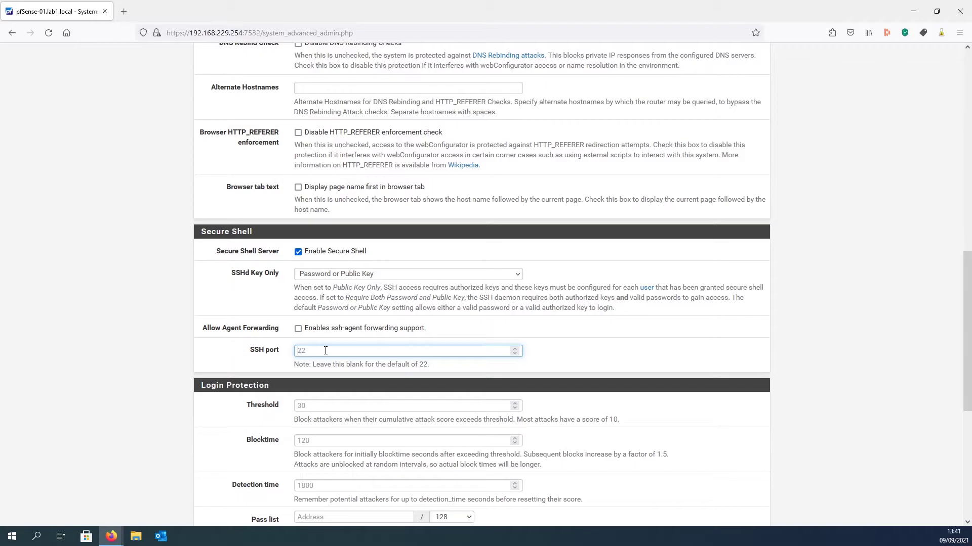
{"action": "type", "text": "7522"}
{"action": "left_click", "coordinate": [600, 365]}
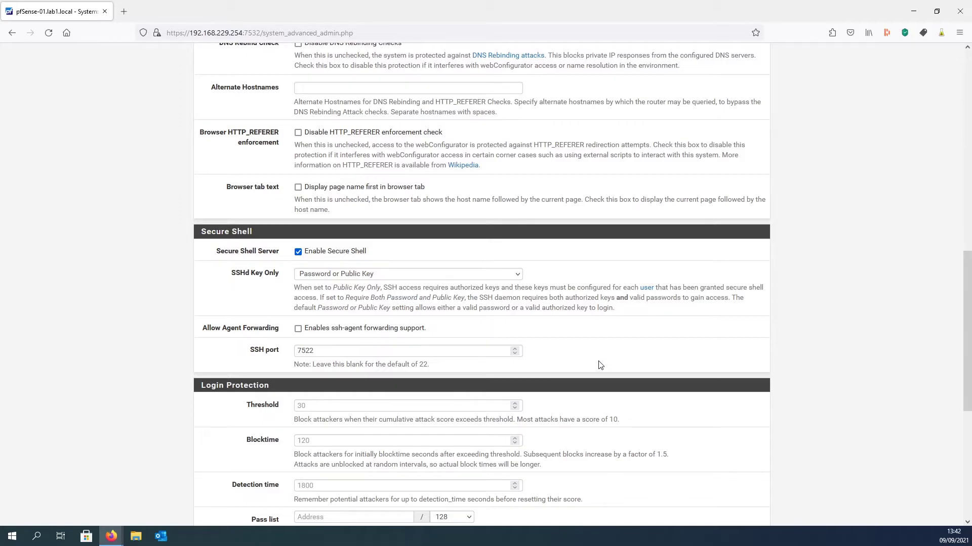
{"action": "scroll", "coordinate": [586, 375], "scroll_direction": "down", "scroll_amount": 6}
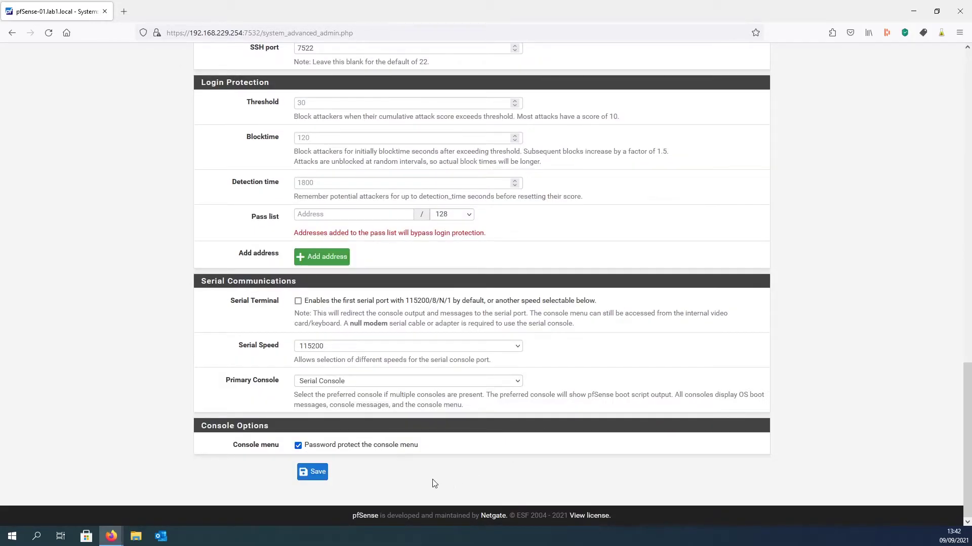
{"action": "left_click", "coordinate": [313, 473]}
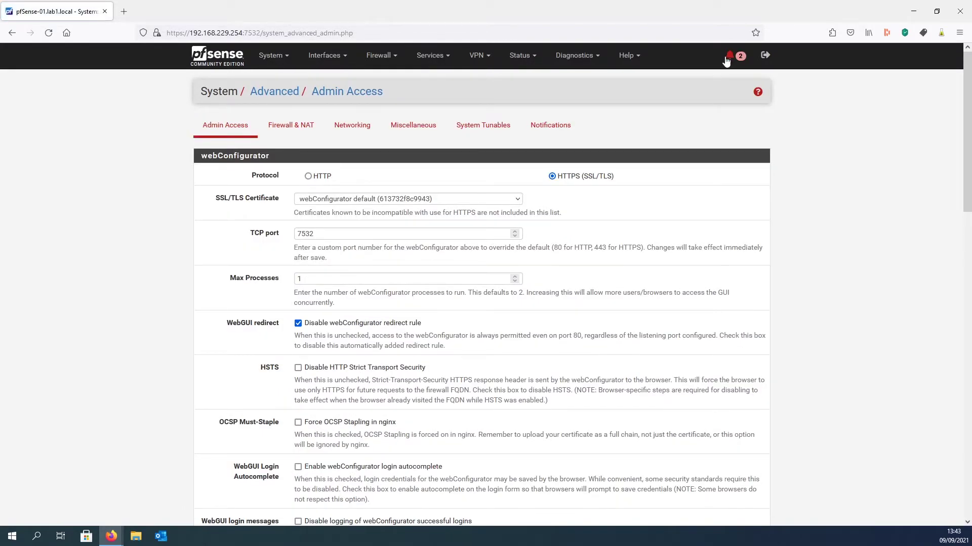
- Review the SSH key generation and SSH startup notices
{"action": "left_click", "coordinate": [732, 51]}
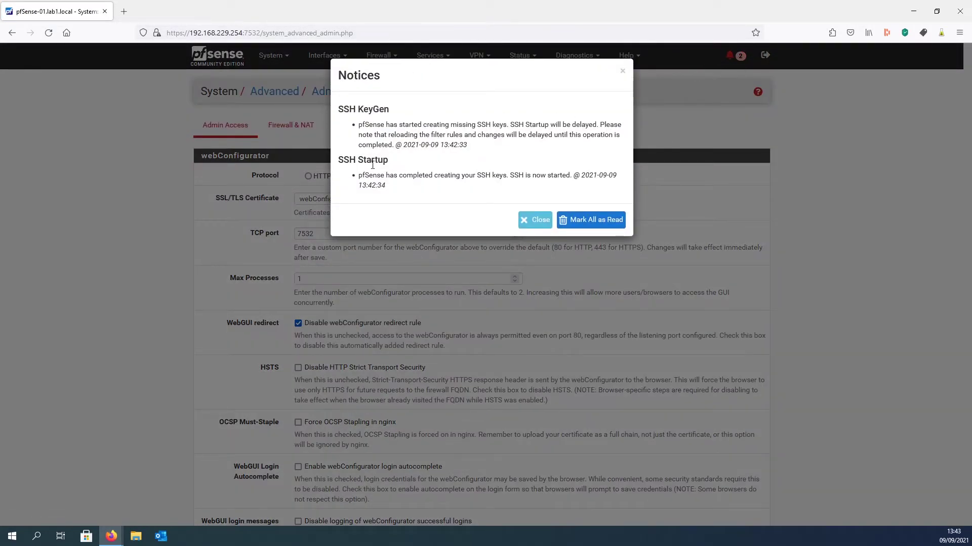
{"action": "left_click_drag", "start_coordinate": [338, 110], "coordinate": [413, 112]}
{"action": "left_click", "coordinate": [412, 115]}
{"action": "left_click", "coordinate": [412, 112]}
{"action": "left_click_drag", "start_coordinate": [395, 145], "coordinate": [496, 145]}
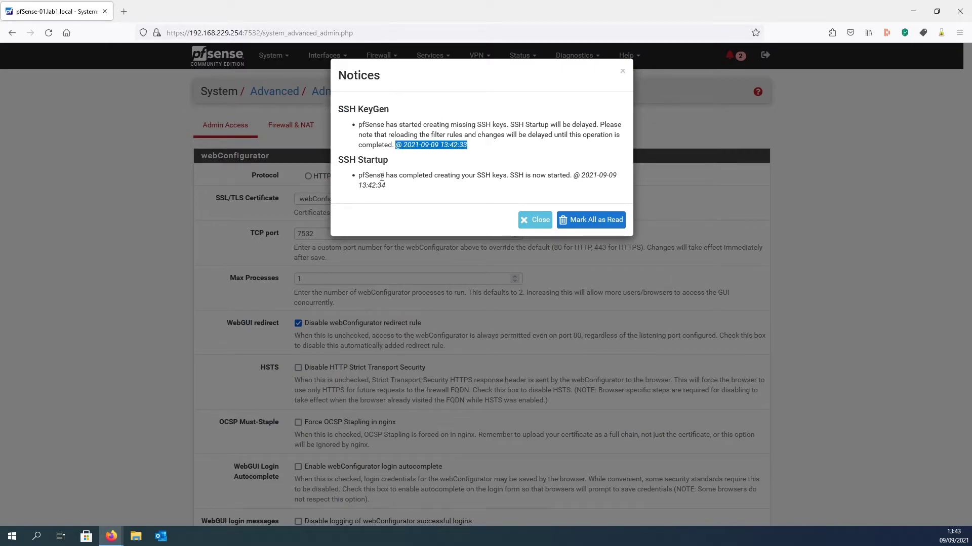
{"action": "left_click_drag", "start_coordinate": [385, 177], "coordinate": [511, 187]}
- Go to the System > User Manager users list
{"action": "left_click", "coordinate": [512, 186]}
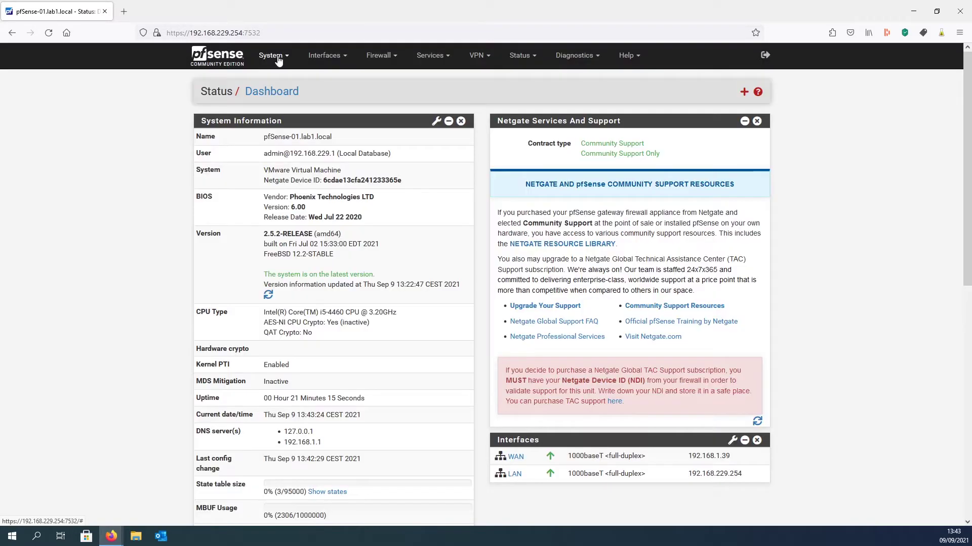
{"action": "left_click", "coordinate": [270, 55]}
{"action": "left_click", "coordinate": [318, 218]}
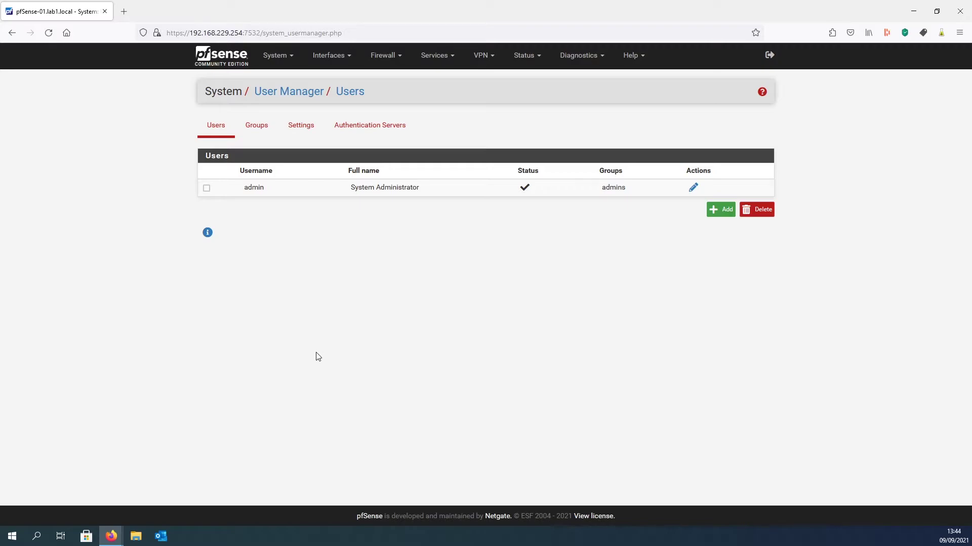
- Delete the admin user's 'User - System: Shell account access' privilege, then start a new user
{"action": "left_click", "coordinate": [692, 188]}
{"action": "scroll", "coordinate": [707, 189], "scroll_direction": "down", "scroll_amount": 2}
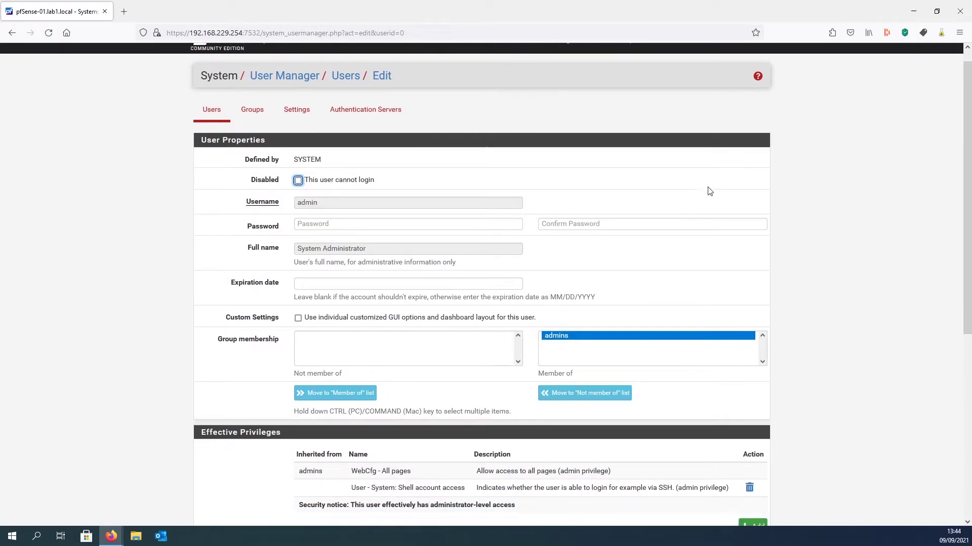
{"action": "left_click_drag", "start_coordinate": [348, 404], "coordinate": [728, 397]}
{"action": "left_click", "coordinate": [729, 399]}
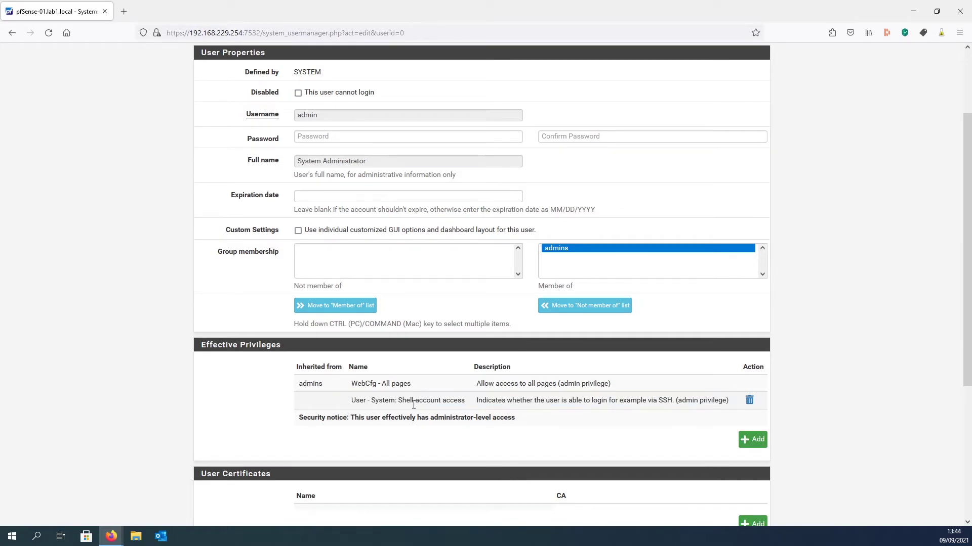
{"action": "left_click_drag", "start_coordinate": [347, 404], "coordinate": [465, 408]}
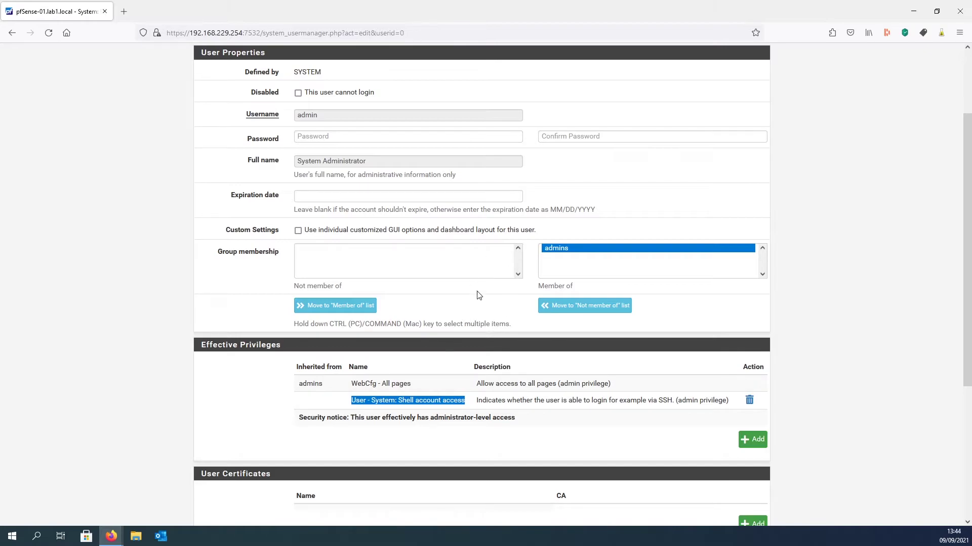
{"action": "left_click", "coordinate": [749, 401]}
{"action": "key", "text": "Return"}
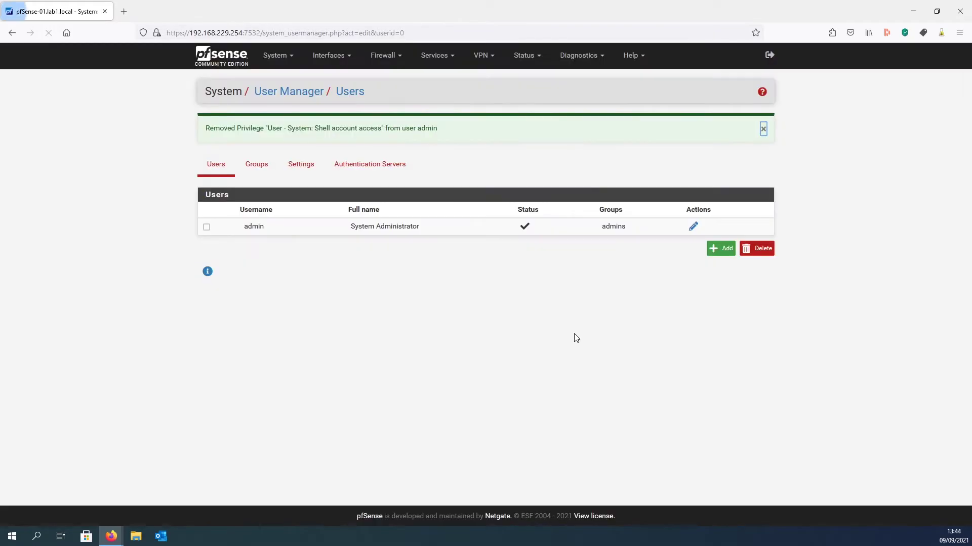
{"action": "left_click", "coordinate": [720, 207]}
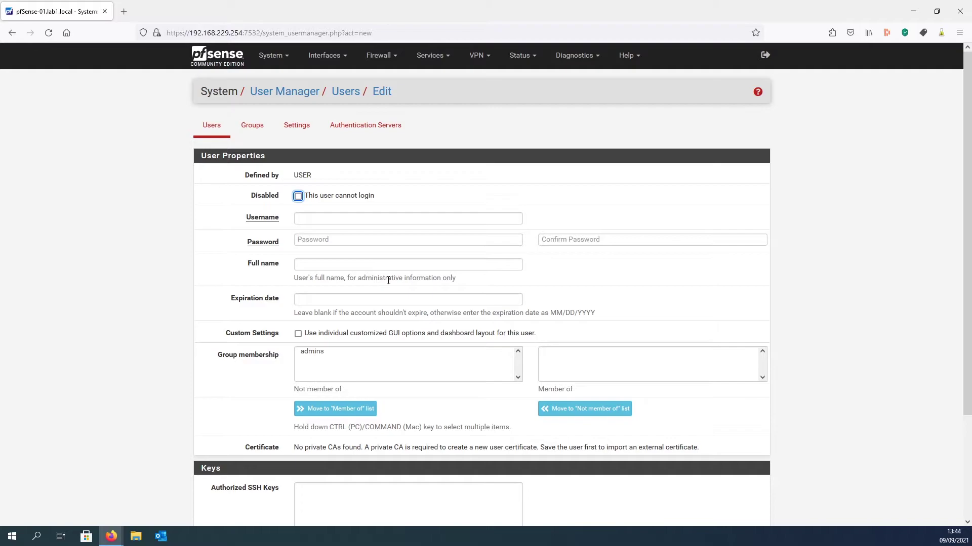
- Create user pfssh named 'SSH Account for pfSense' in the admins group and save it
{"action": "left_click", "coordinate": [309, 221]}
{"action": "type", "text": "pfssh"}
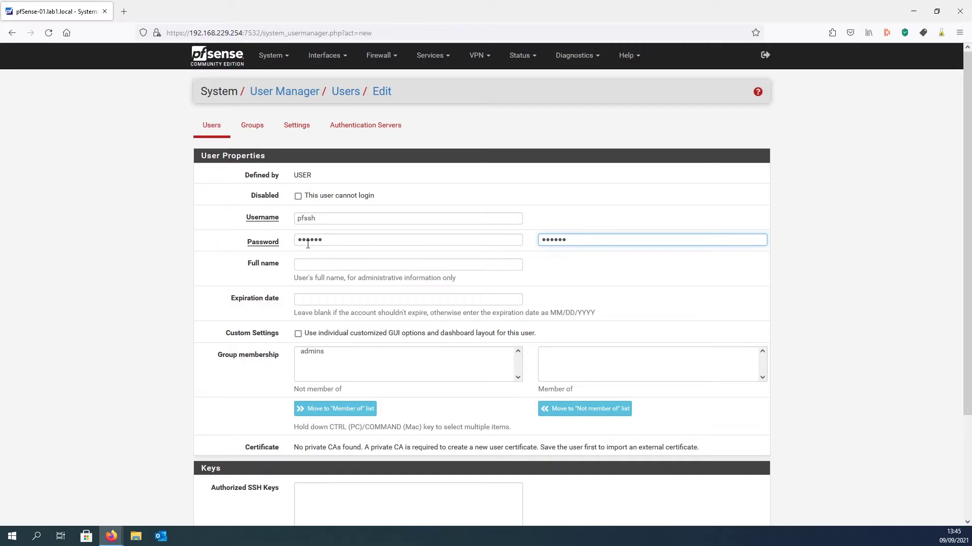
{"action": "left_click", "coordinate": [316, 263]}
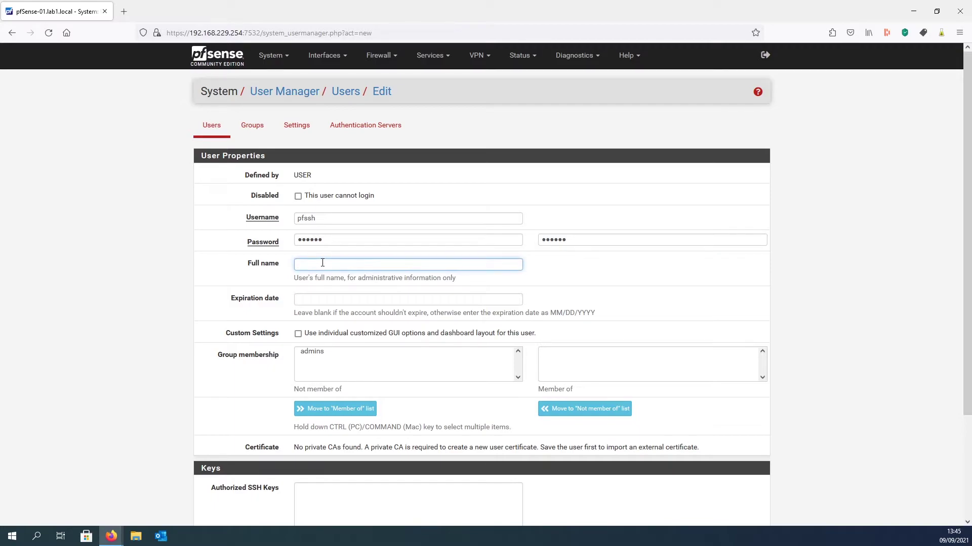
{"action": "type", "text": "SSH Account for pfSense"}
{"action": "left_click", "coordinate": [315, 353]}
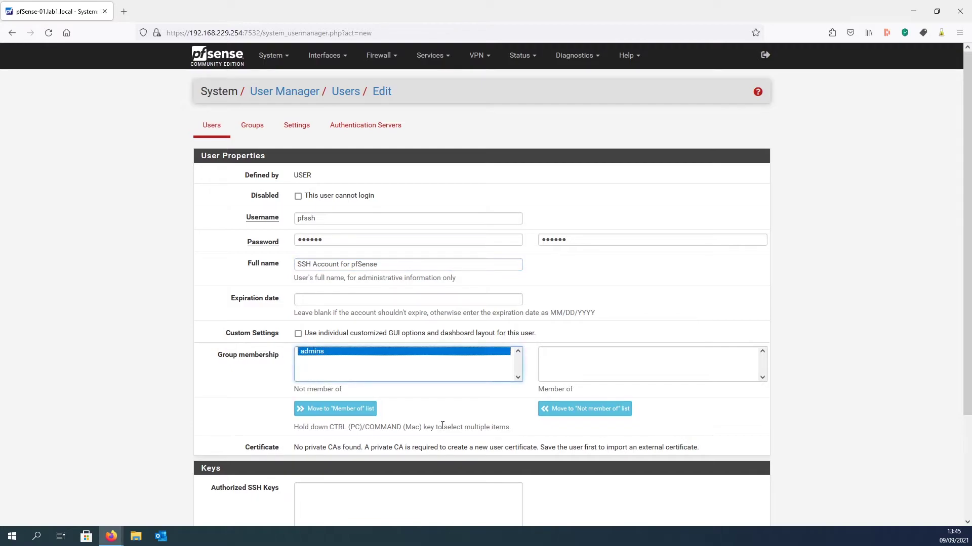
{"action": "left_click", "coordinate": [349, 412]}
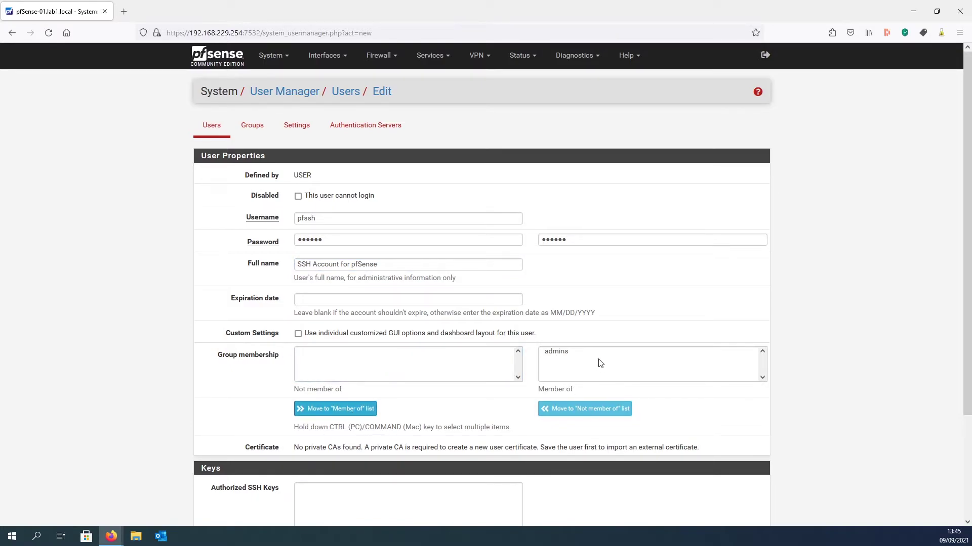
{"action": "scroll", "coordinate": [599, 406], "scroll_direction": "down", "scroll_amount": 3}
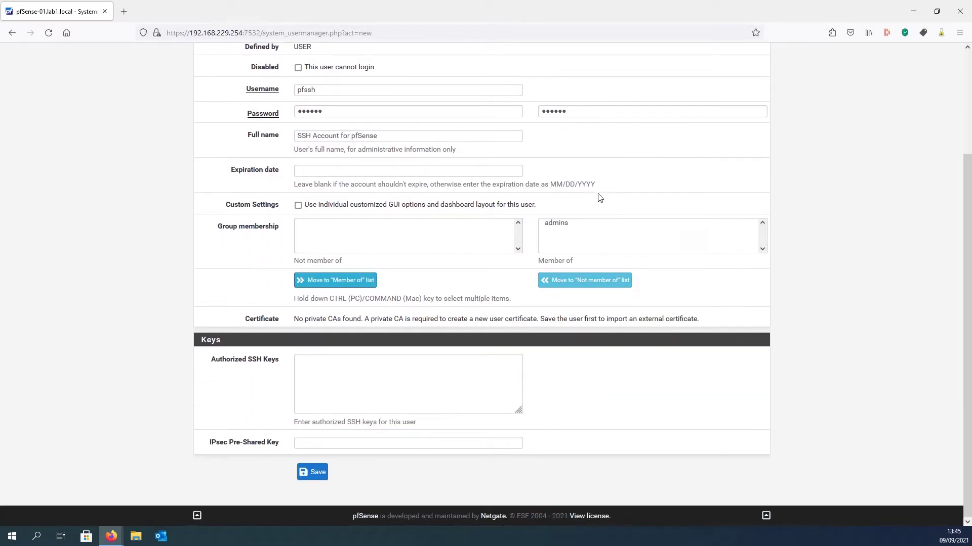
{"action": "left_click", "coordinate": [314, 473]}
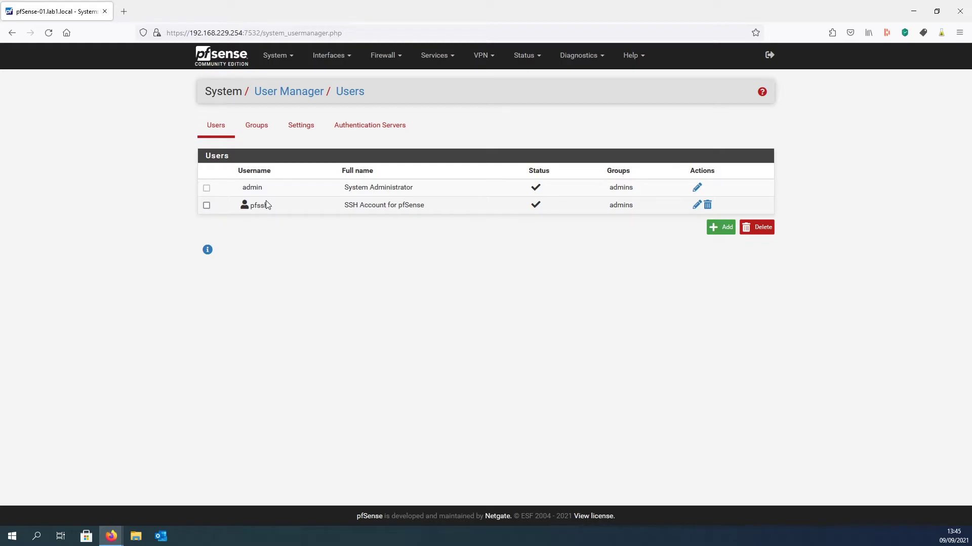
- Add the 'User - System: Shell account access' privilege to the pfssh user
{"action": "left_click", "coordinate": [697, 205]}
{"action": "scroll", "coordinate": [893, 189], "scroll_direction": "down", "scroll_amount": 3}
{"action": "scroll", "coordinate": [894, 188], "scroll_direction": "down", "scroll_amount": 2}
{"action": "left_click", "coordinate": [751, 317]}
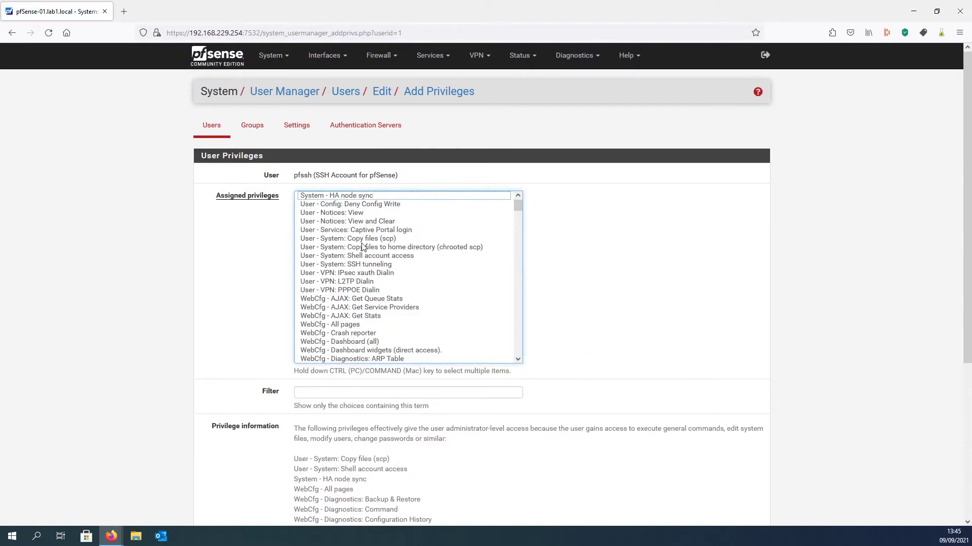
{"action": "left_click", "coordinate": [375, 256]}
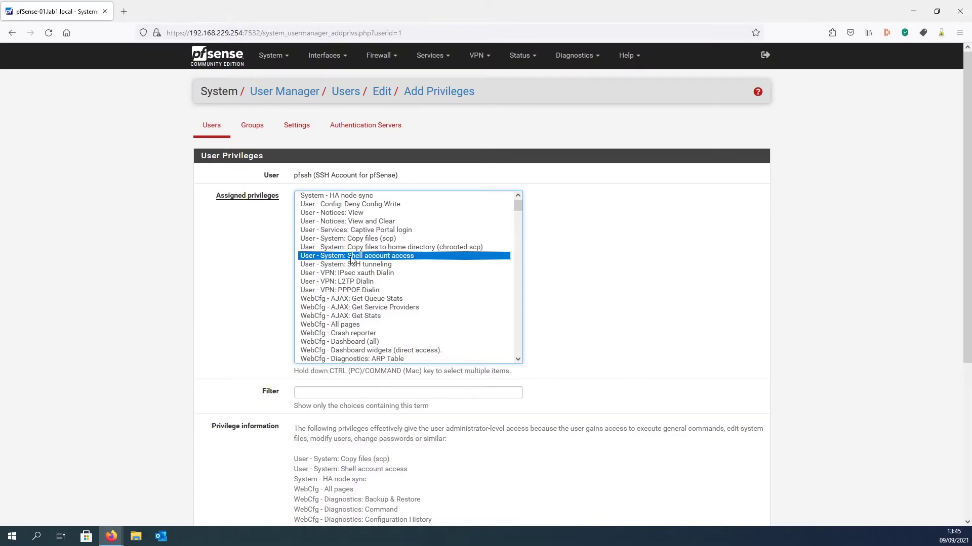
{"action": "scroll", "coordinate": [636, 275], "scroll_direction": "down", "scroll_amount": 5}
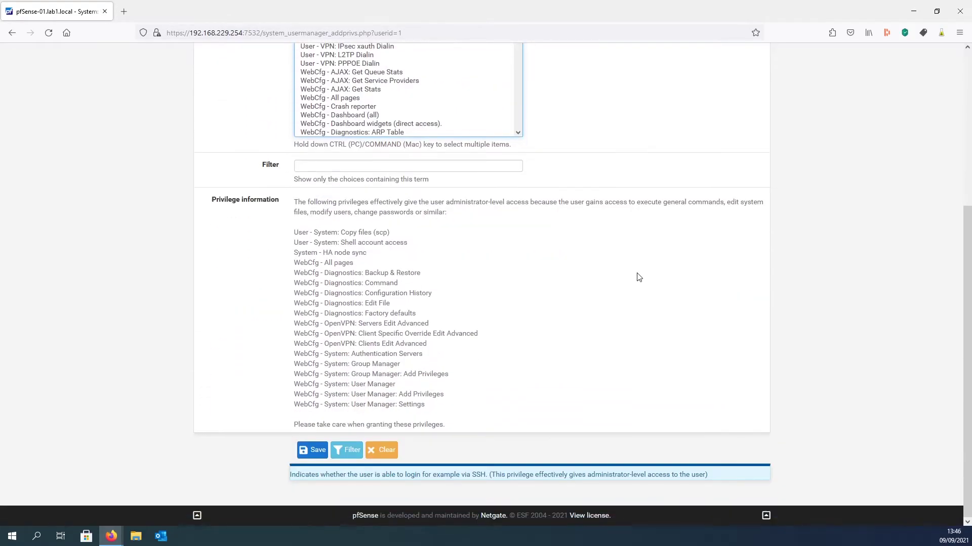
{"action": "left_click", "coordinate": [313, 450]}
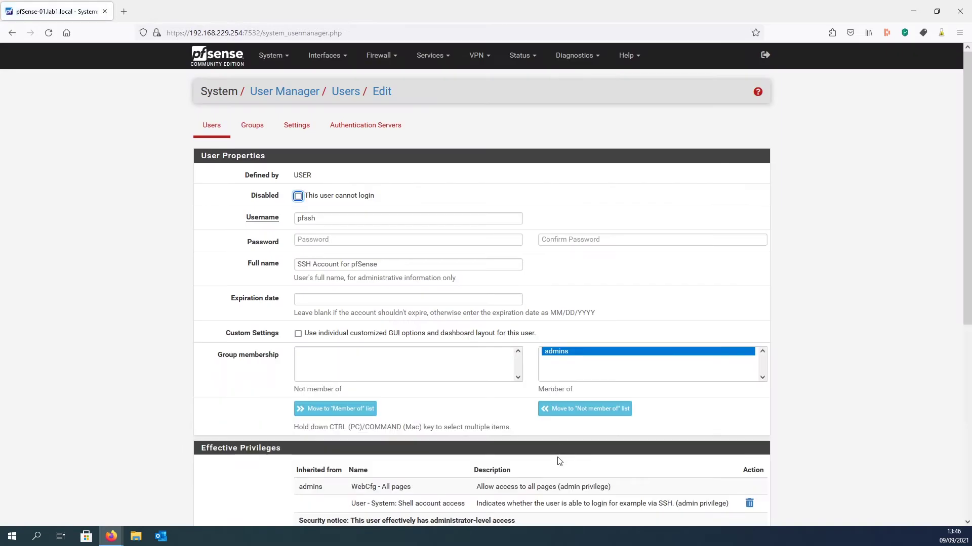
- Save the updated pfssh user account
{"action": "scroll", "coordinate": [727, 400], "scroll_direction": "down", "scroll_amount": 3}
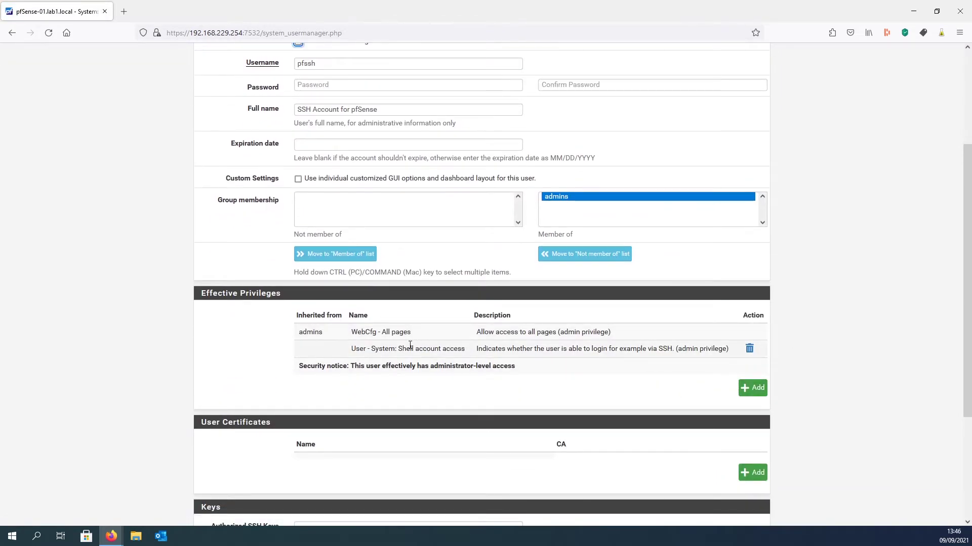
{"action": "scroll", "coordinate": [389, 366], "scroll_direction": "up", "scroll_amount": 3}
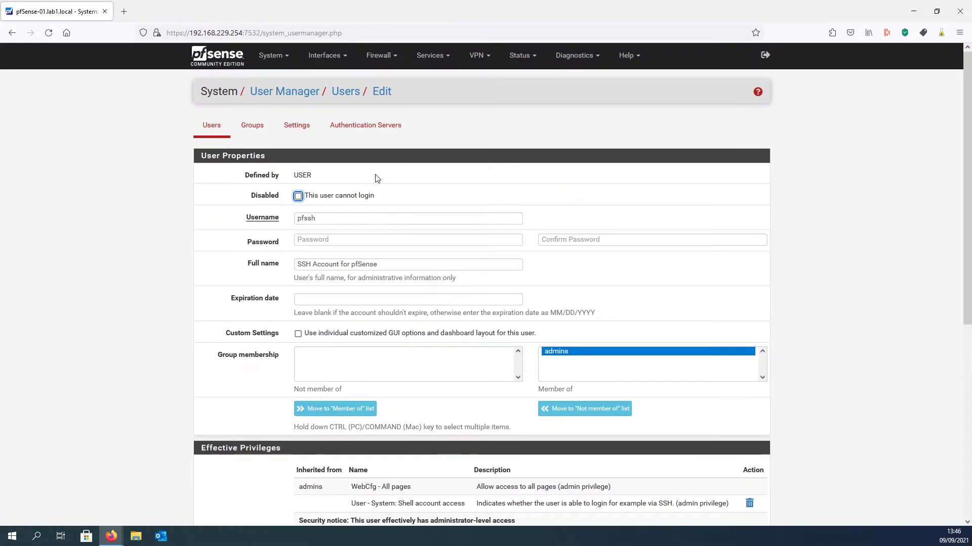
{"action": "scroll", "coordinate": [410, 218], "scroll_direction": "down", "scroll_amount": 5}
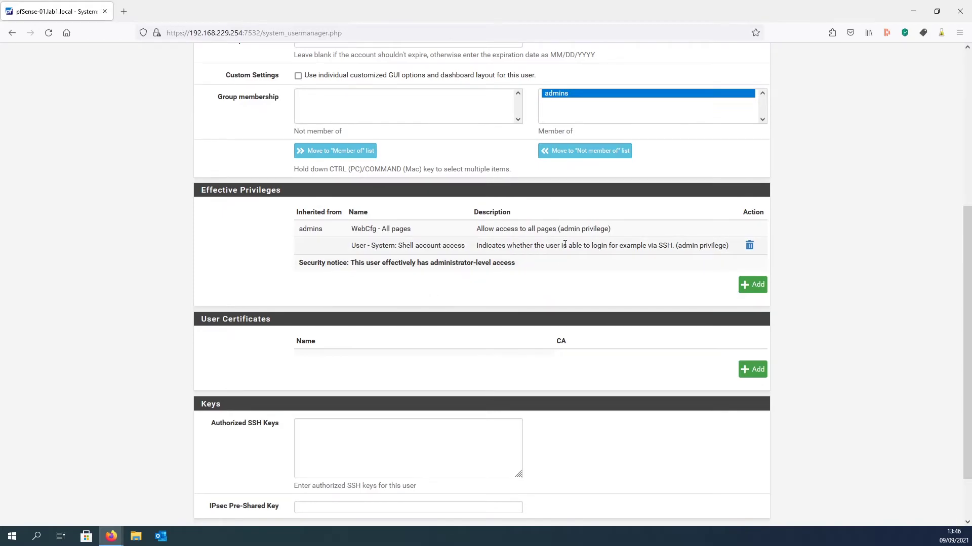
{"action": "left_click_drag", "start_coordinate": [650, 246], "coordinate": [674, 246]}
{"action": "scroll", "coordinate": [484, 368], "scroll_direction": "down", "scroll_amount": 2}
{"action": "left_click", "coordinate": [319, 472]}
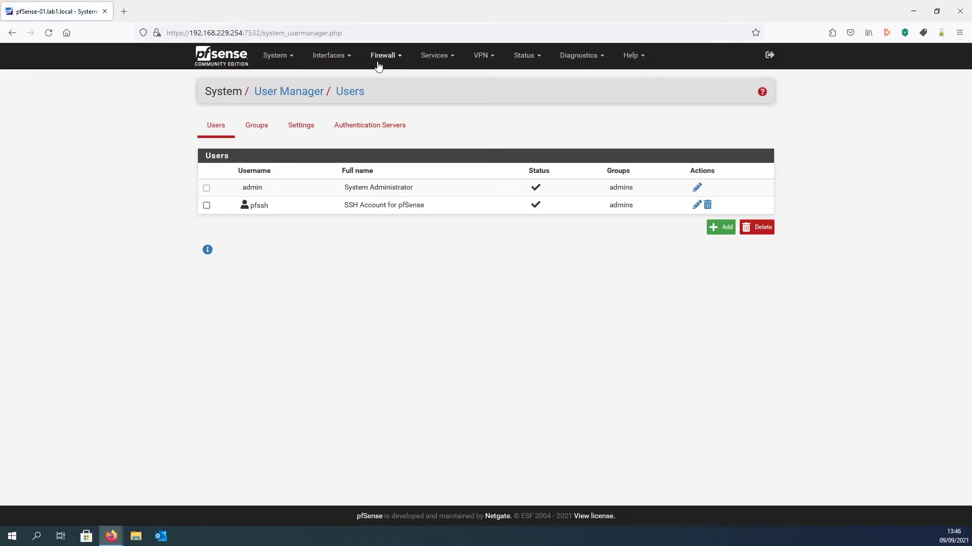
{"action": "left_click", "coordinate": [382, 55]}
- Show the LAN firewall rules and check the anti-lockout rule covers ports 7532 and 7522
{"action": "left_click", "coordinate": [387, 109]}
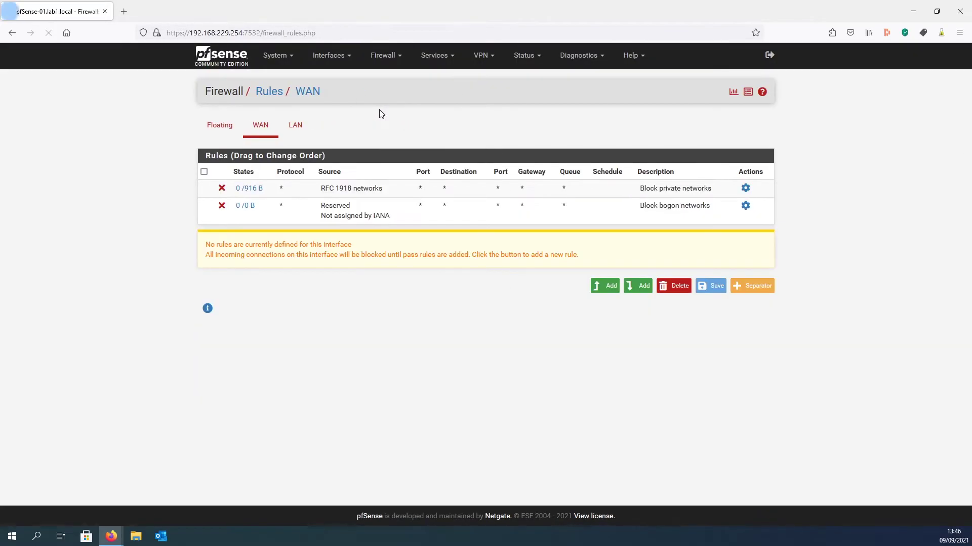
{"action": "left_click", "coordinate": [296, 125]}
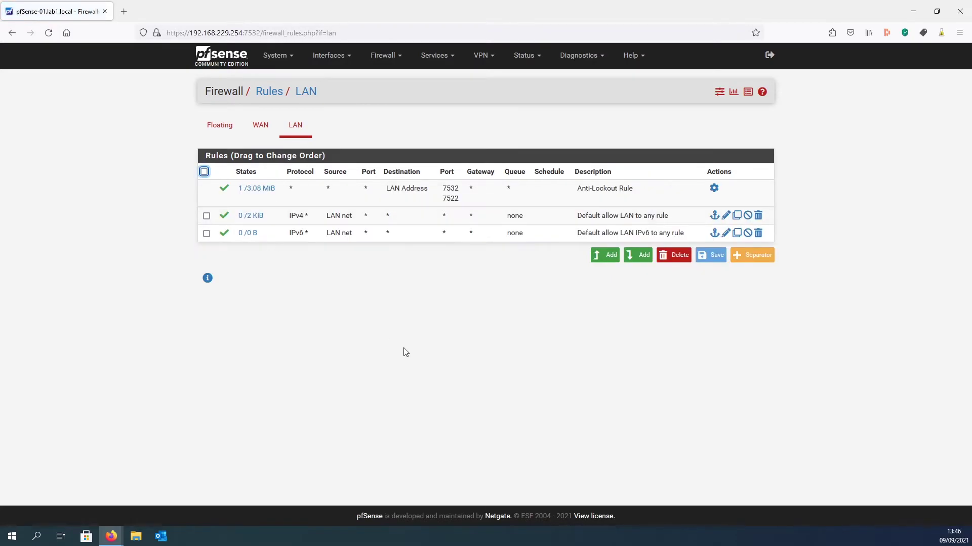
{"action": "left_click_drag", "start_coordinate": [444, 204], "coordinate": [462, 199]}
{"action": "left_click", "coordinate": [435, 206]}
{"action": "left_click", "coordinate": [464, 202]}
{"action": "left_click_drag", "start_coordinate": [577, 191], "coordinate": [617, 197]}
{"action": "left_click", "coordinate": [620, 197]}
{"action": "left_click_drag", "start_coordinate": [443, 198], "coordinate": [466, 205]}
{"action": "left_click", "coordinate": [466, 206]}
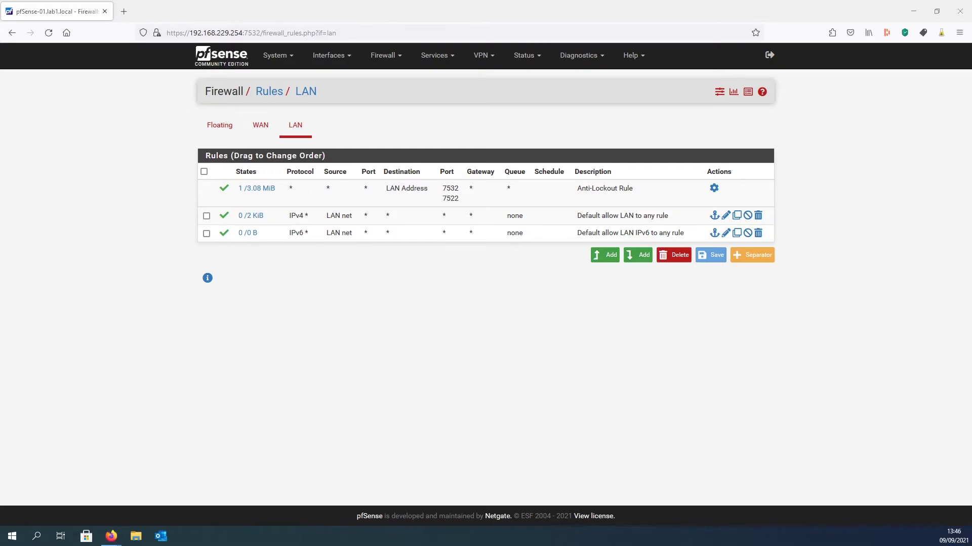
{"action": "left_click_drag", "start_coordinate": [813, 168], "coordinate": [578, 126]}
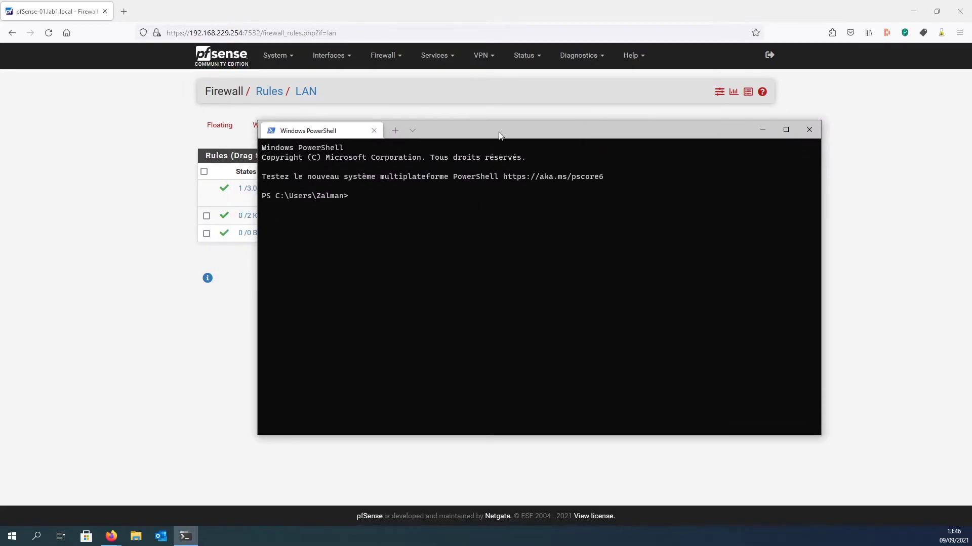
- SSH as pfssh to 192.168.229.254 on port 7522, accepting the host key and logging in
{"action": "left_click_drag", "start_coordinate": [501, 135], "coordinate": [411, 135]}
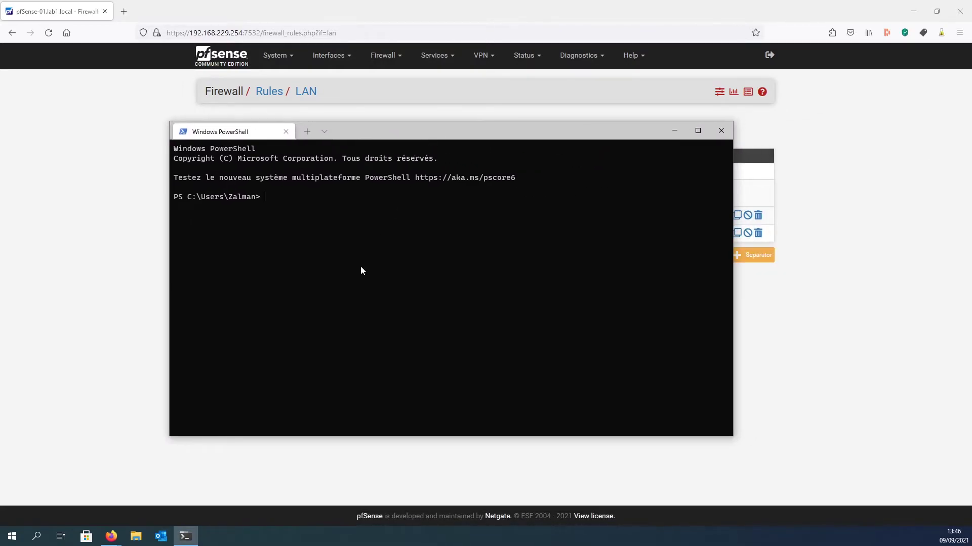
{"action": "type", "text": "ssh pfssh@192.168.229.254 -p"}
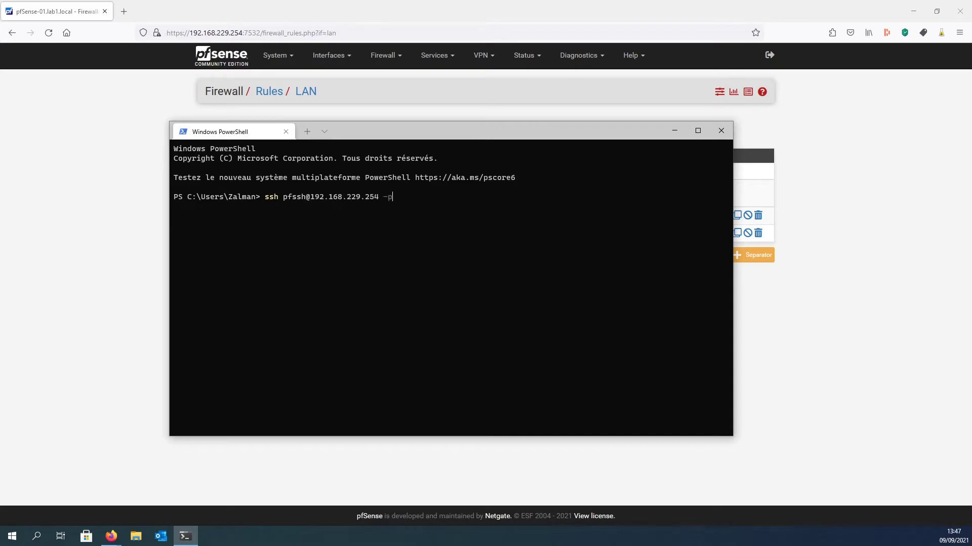
{"action": "left_click_drag", "start_coordinate": [439, 137], "coordinate": [470, 226]}
{"action": "type", "text": "75"}
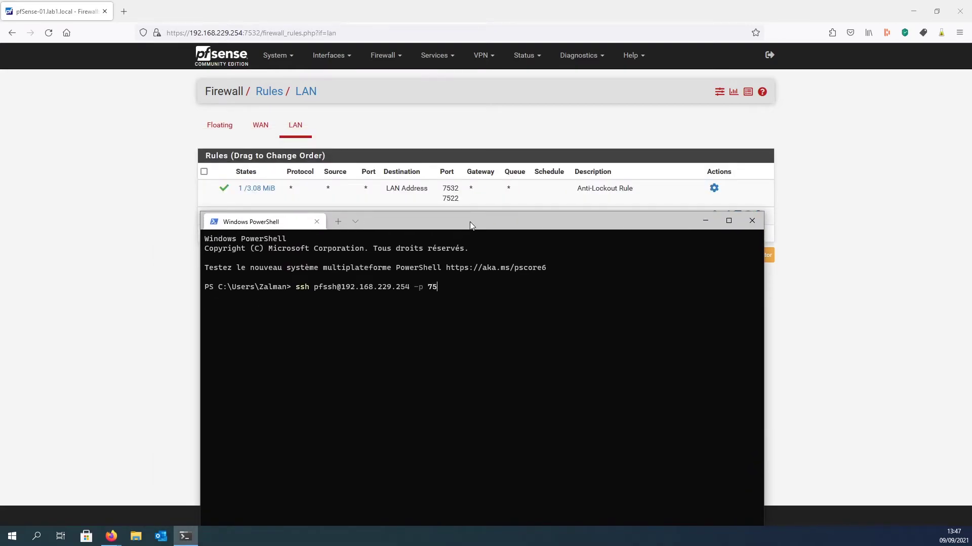
{"action": "type", "text": "22"}
{"action": "key", "text": "Return"}
{"action": "type", "text": "yes"}
{"action": "key", "text": "Return"}
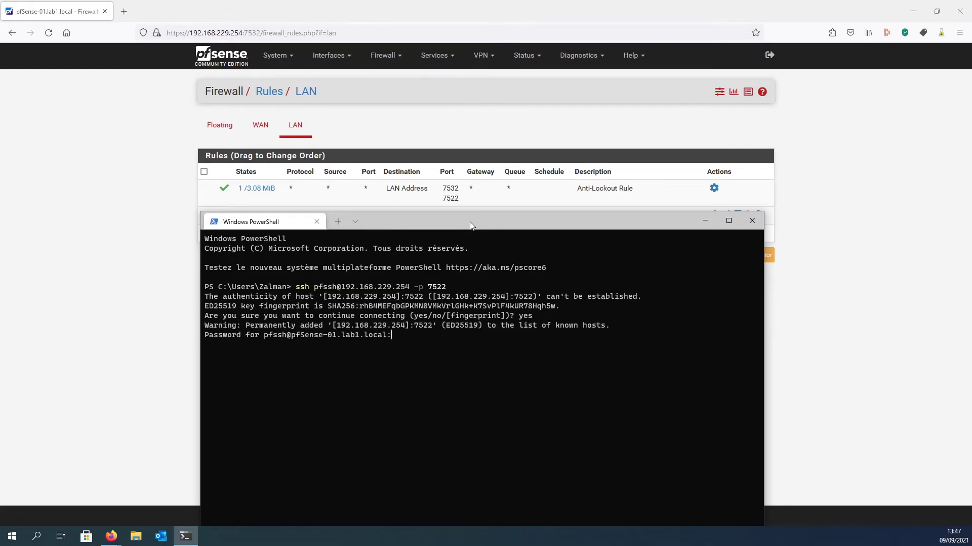
{"action": "key", "text": "Return"}
- List the home folder, then change to / and list the root directory
{"action": "left_click_drag", "start_coordinate": [424, 221], "coordinate": [415, 120]}
{"action": "left_click_drag", "start_coordinate": [436, 122], "coordinate": [433, 120]}
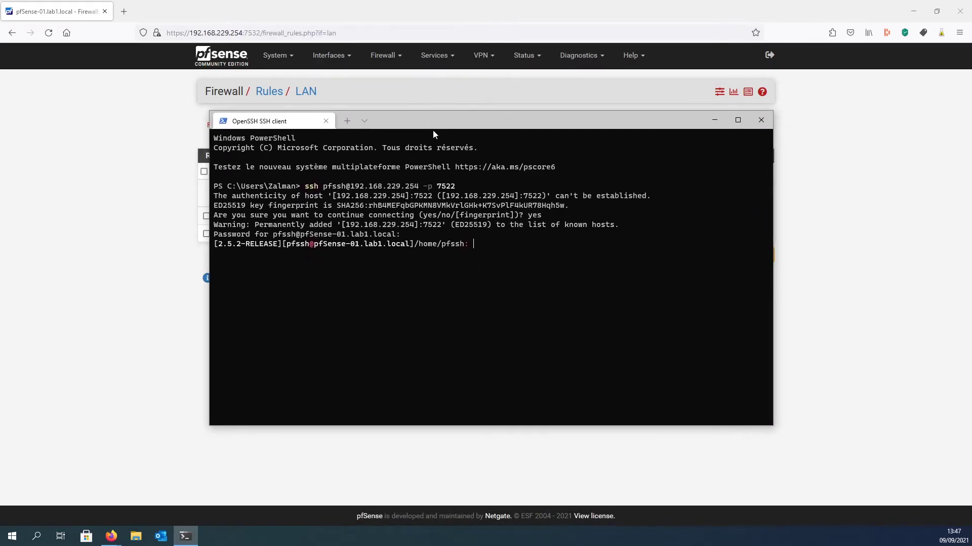
{"action": "type", "text": "ls"}
{"action": "key", "text": "Return"}
{"action": "type", "text": "cd"}
{"action": "key", "text": "Return"}
{"action": "type", "text": "cd /"}
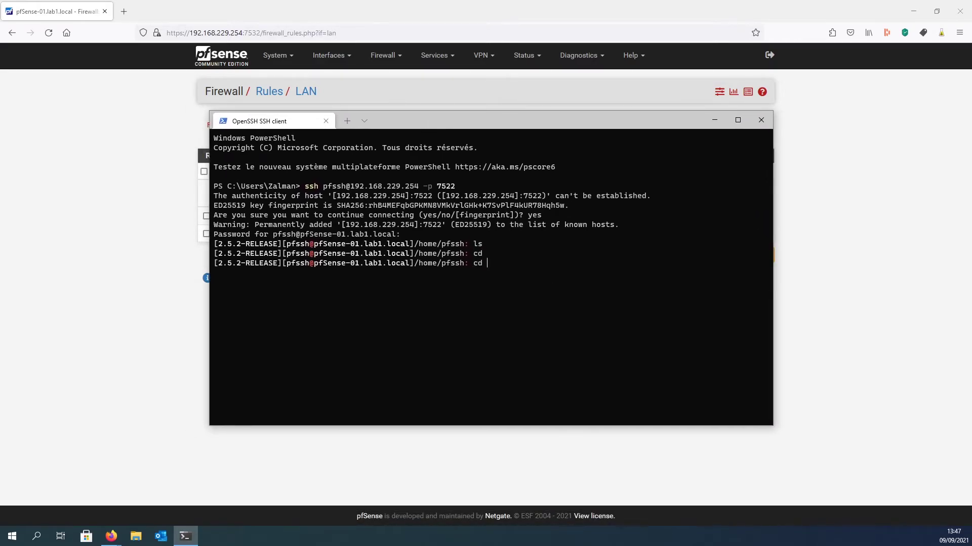
{"action": "key", "text": "Return"}
{"action": "type", "text": "ls"}
{"action": "key", "text": "Return"}
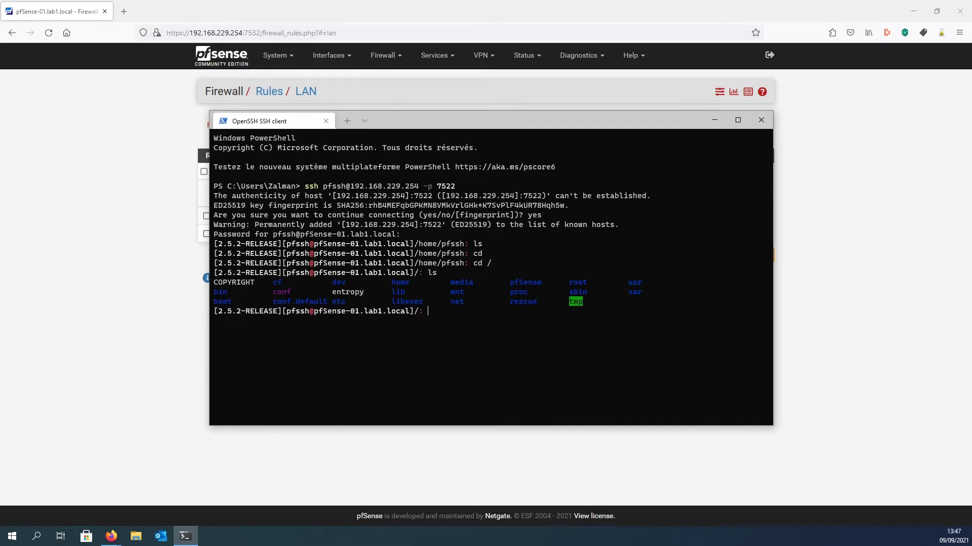
- Return to pfSense and open the System > Advanced admin access settings
{"action": "left_click", "coordinate": [229, 107]}
{"action": "left_click", "coordinate": [269, 60]}
{"action": "left_click", "coordinate": [294, 79]}
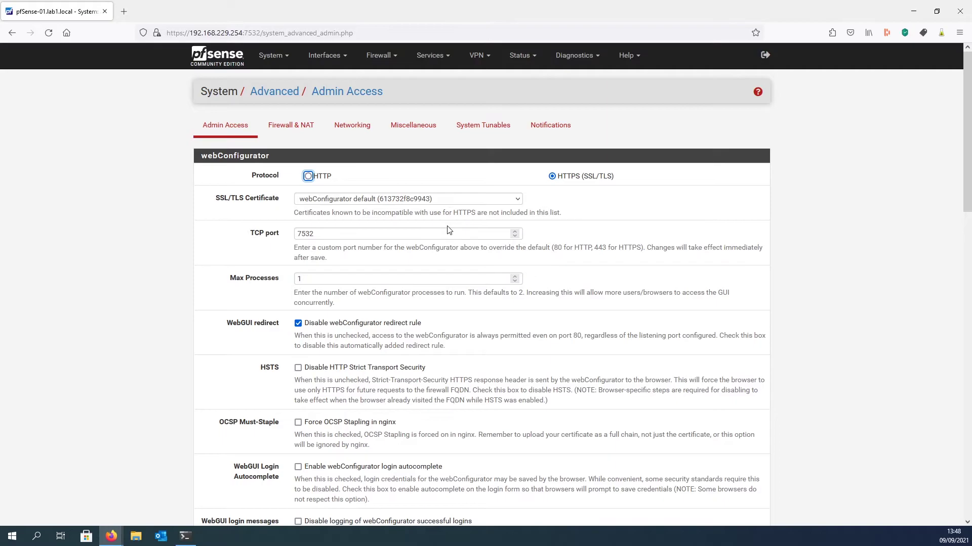
- Set the login protection Threshold to 10
{"action": "scroll", "coordinate": [430, 264], "scroll_direction": "down", "scroll_amount": 10}
{"action": "scroll", "coordinate": [429, 264], "scroll_direction": "down", "scroll_amount": 4}
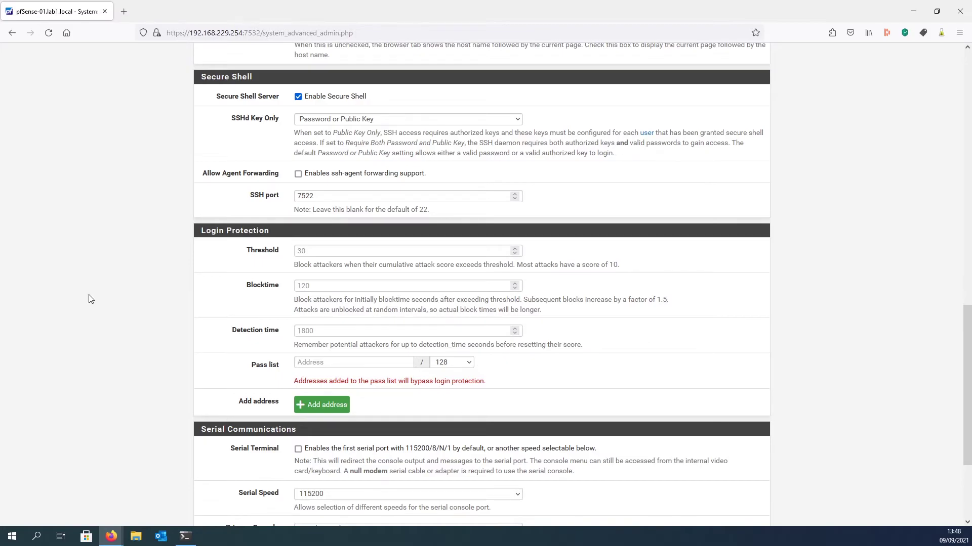
{"action": "left_click", "coordinate": [313, 255]}
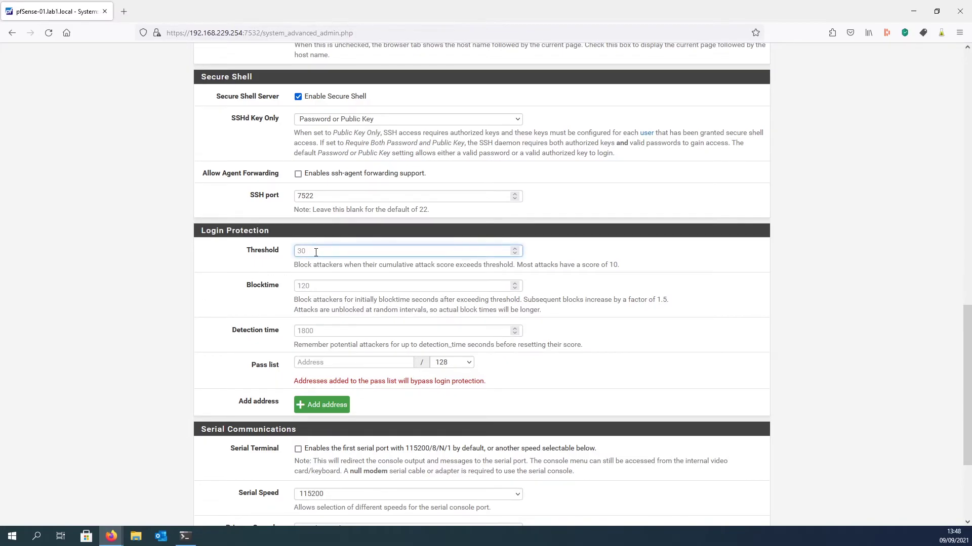
{"action": "type", "text": "10"}
{"action": "left_click", "coordinate": [296, 265]}
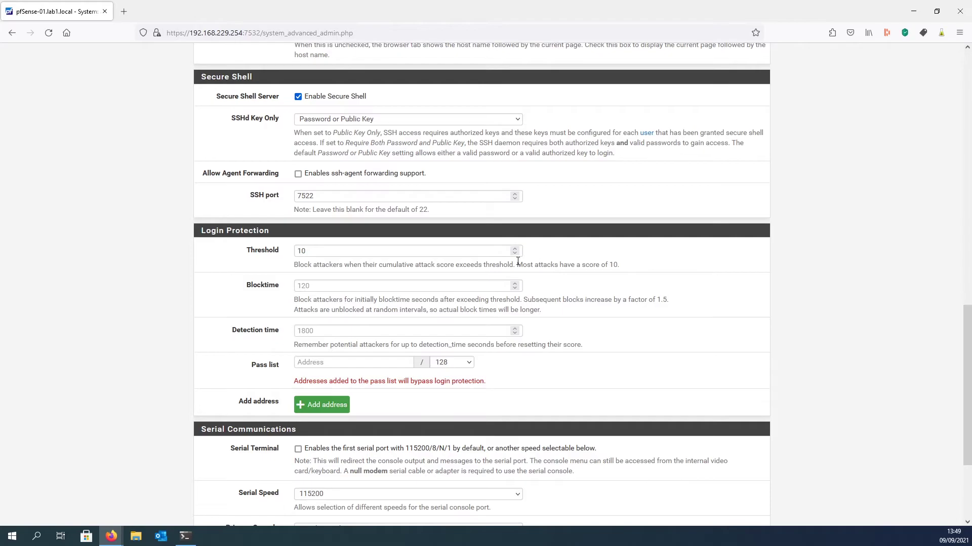
{"action": "left_click_drag", "start_coordinate": [293, 265], "coordinate": [343, 264]}
{"action": "left_click", "coordinate": [335, 284]}
- Set the login protection Blocktime to 120 seconds
{"action": "left_click", "coordinate": [307, 284]}
{"action": "type", "text": "120"}
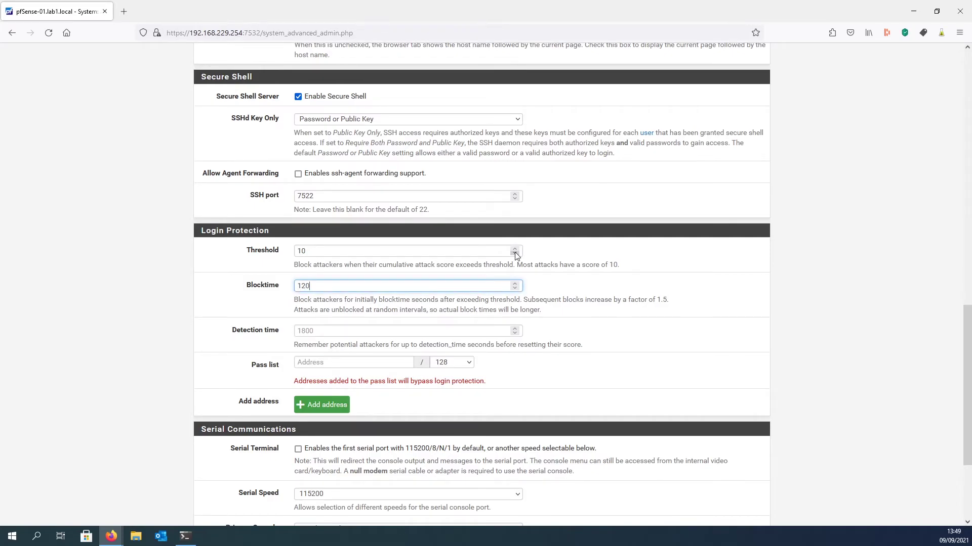
{"action": "left_click", "coordinate": [687, 291]}
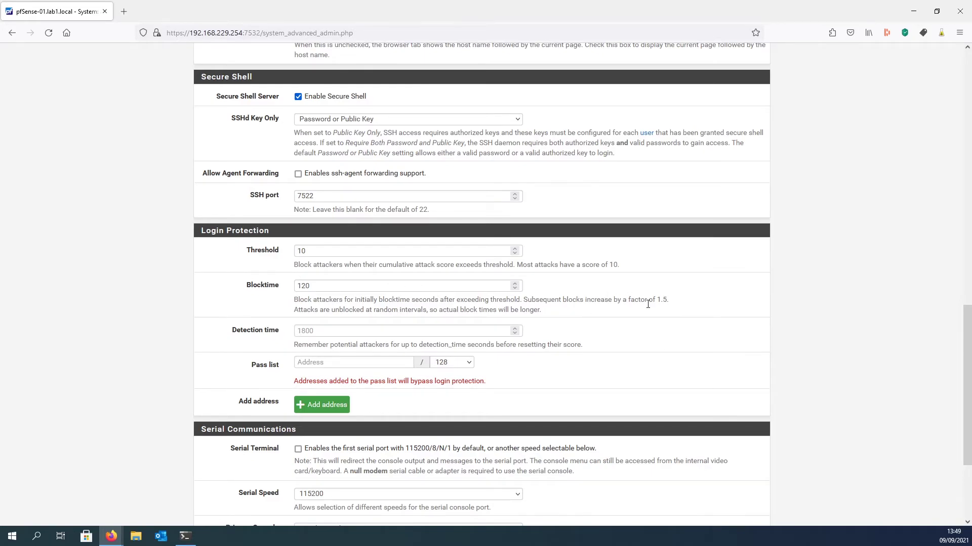
{"action": "scroll", "coordinate": [648, 304], "scroll_direction": "down", "scroll_amount": 2}
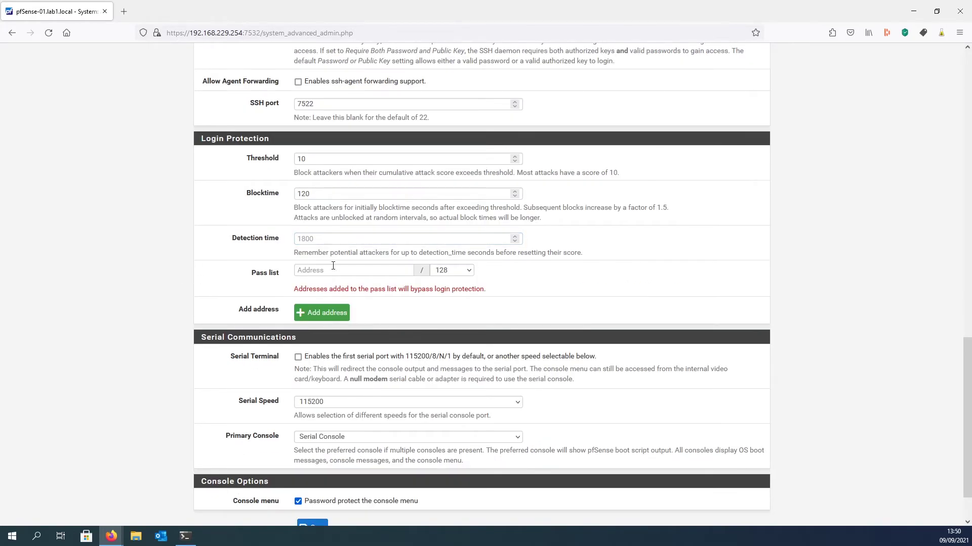
{"action": "left_click", "coordinate": [319, 239]}
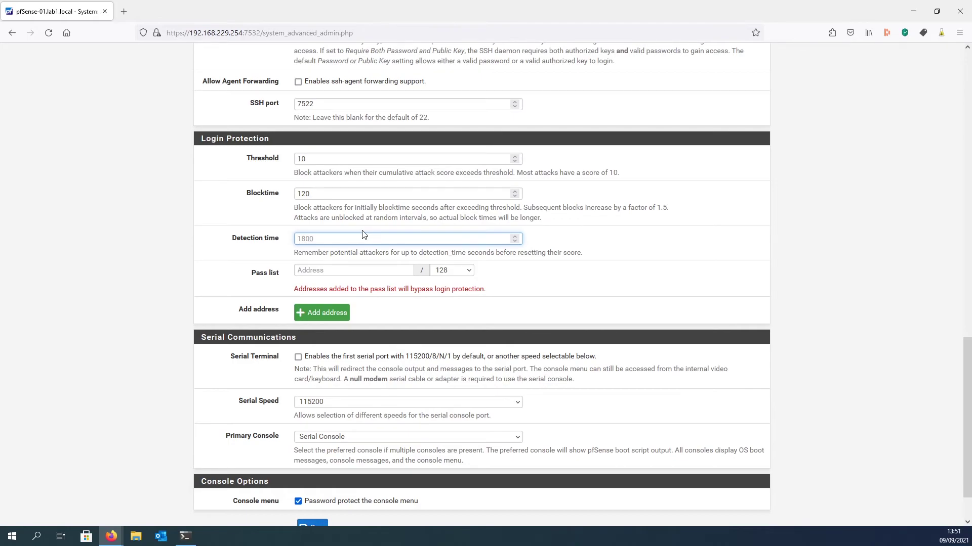
- Enter Detection time 604800 and pass list address 192.168.229.1 with a /32 prefix
{"action": "type", "text": "604800"}
{"action": "left_click", "coordinate": [261, 273]}
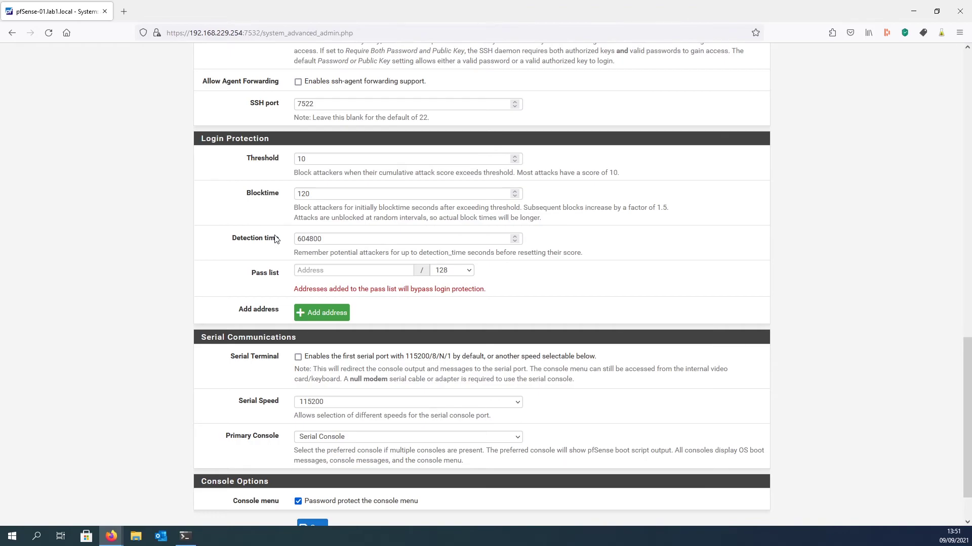
{"action": "left_click", "coordinate": [362, 271]}
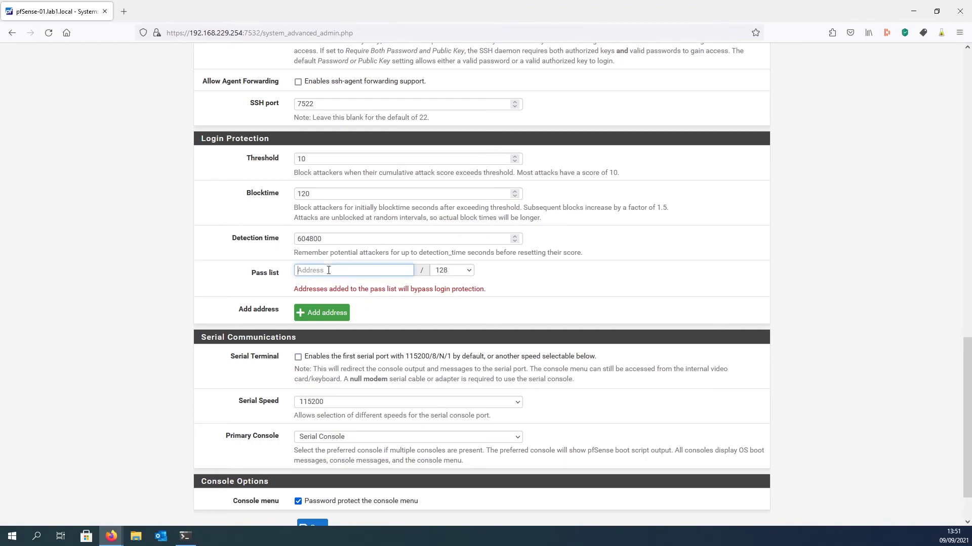
{"action": "type", "text": "192.168.229.10"}
{"action": "key", "text": "BackSpace"}
{"action": "left_click", "coordinate": [452, 271]}
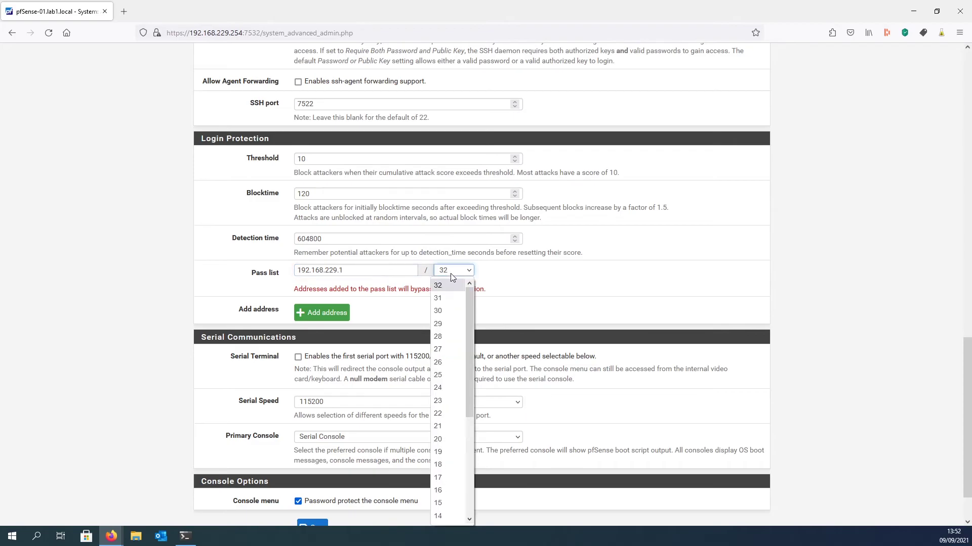
{"action": "left_click", "coordinate": [439, 285]}
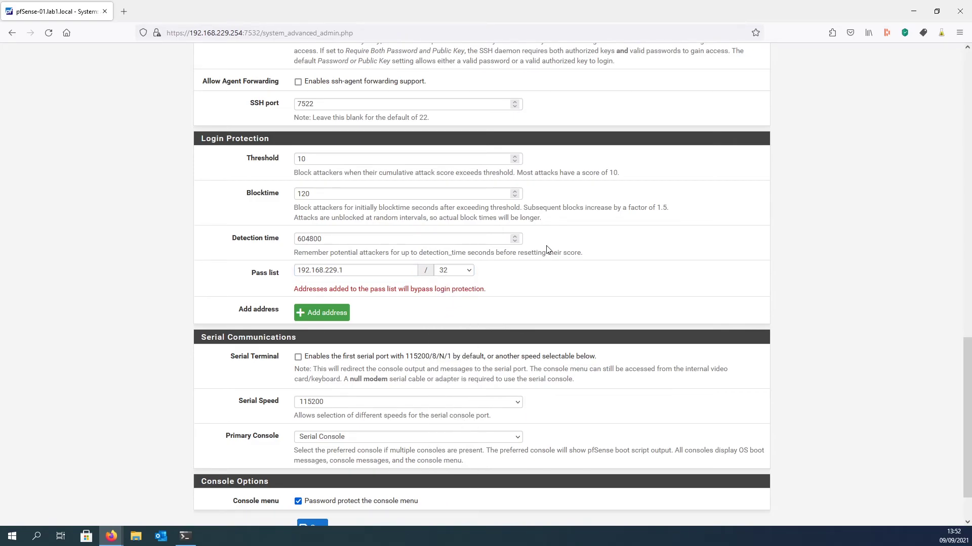
{"action": "left_click", "coordinate": [323, 313]}
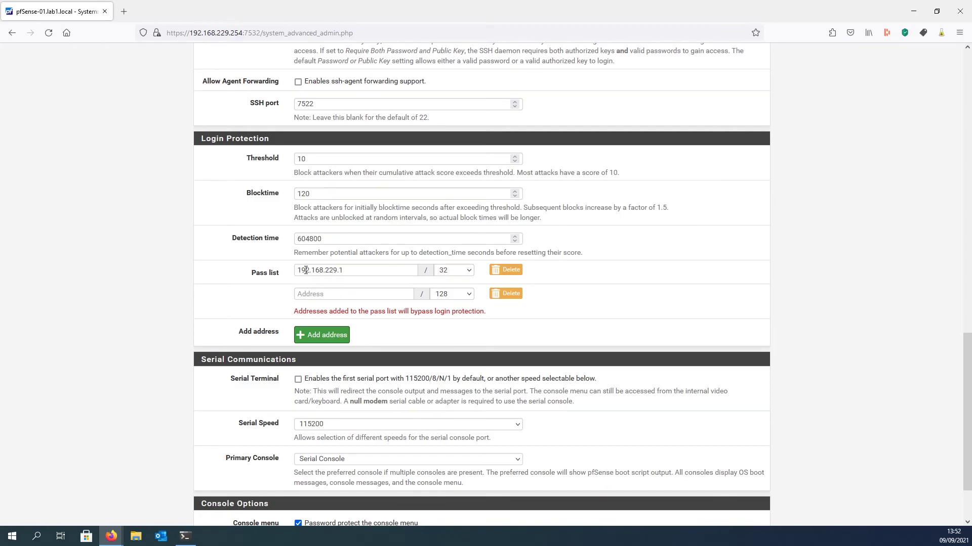
{"action": "left_click_drag", "start_coordinate": [627, 173], "coordinate": [554, 173]}
{"action": "left_click", "coordinate": [548, 170]}
{"action": "scroll", "coordinate": [505, 215], "scroll_direction": "down", "scroll_amount": 2}
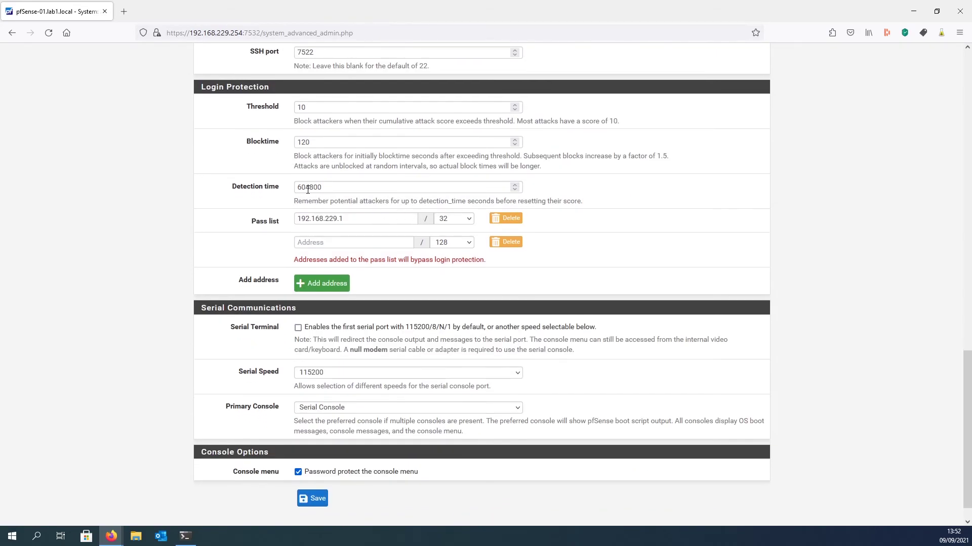
- Save the Admin Access page with the new login protection values
{"action": "left_click", "coordinate": [312, 499]}
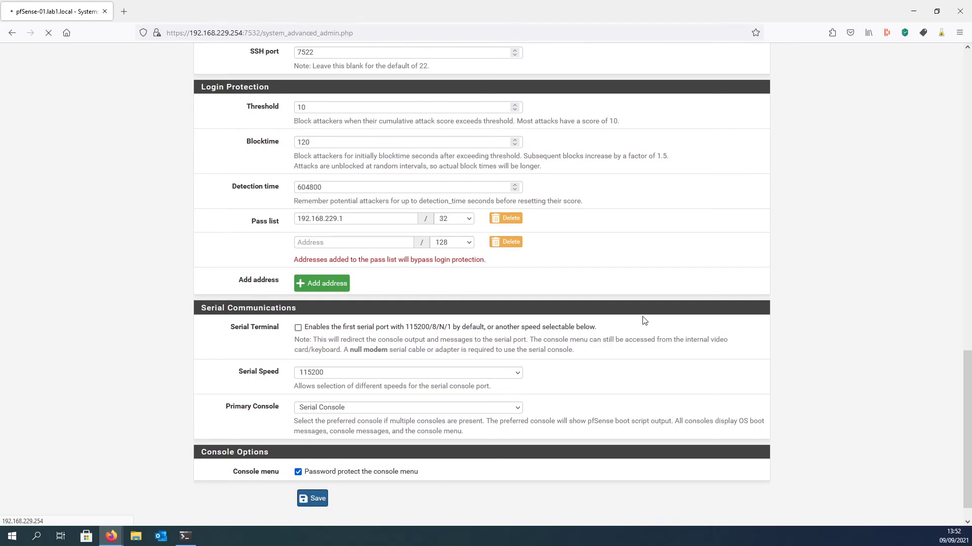